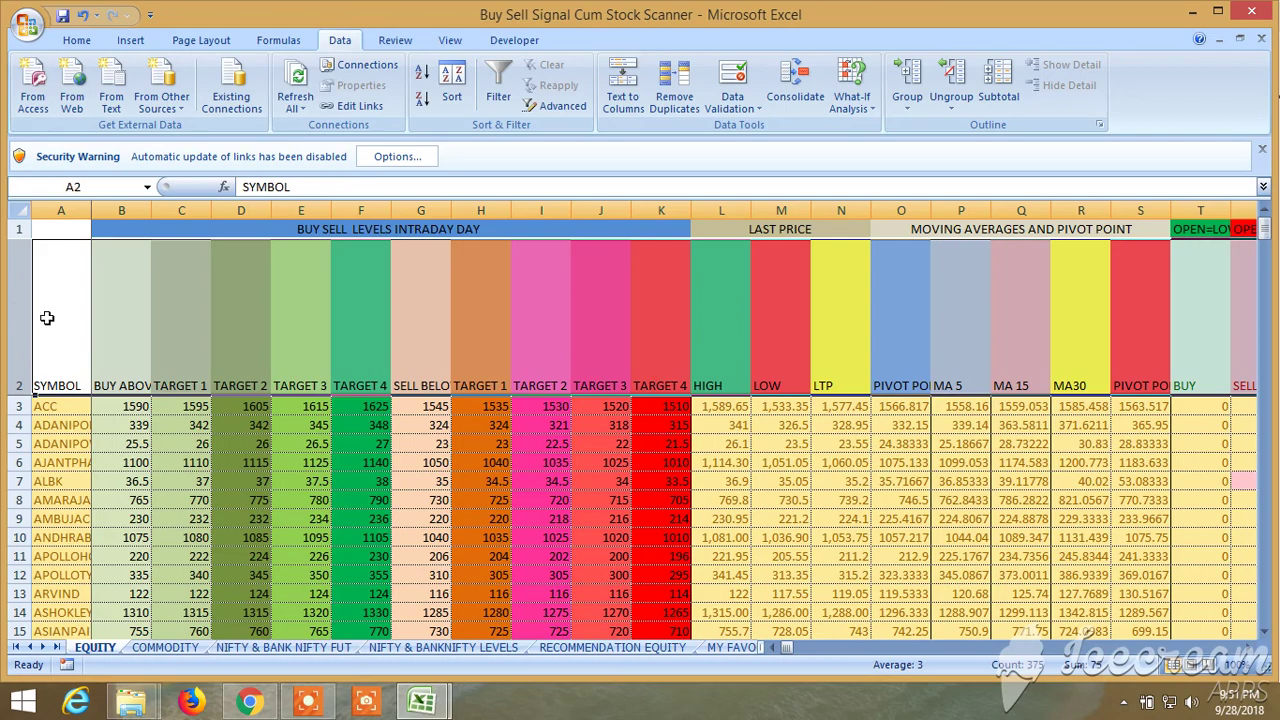
# - Turn on filtering for the header row and filter the SELL column under PROBABILITY 3 to rows with value 0 only
pyautogui.click(498, 82)
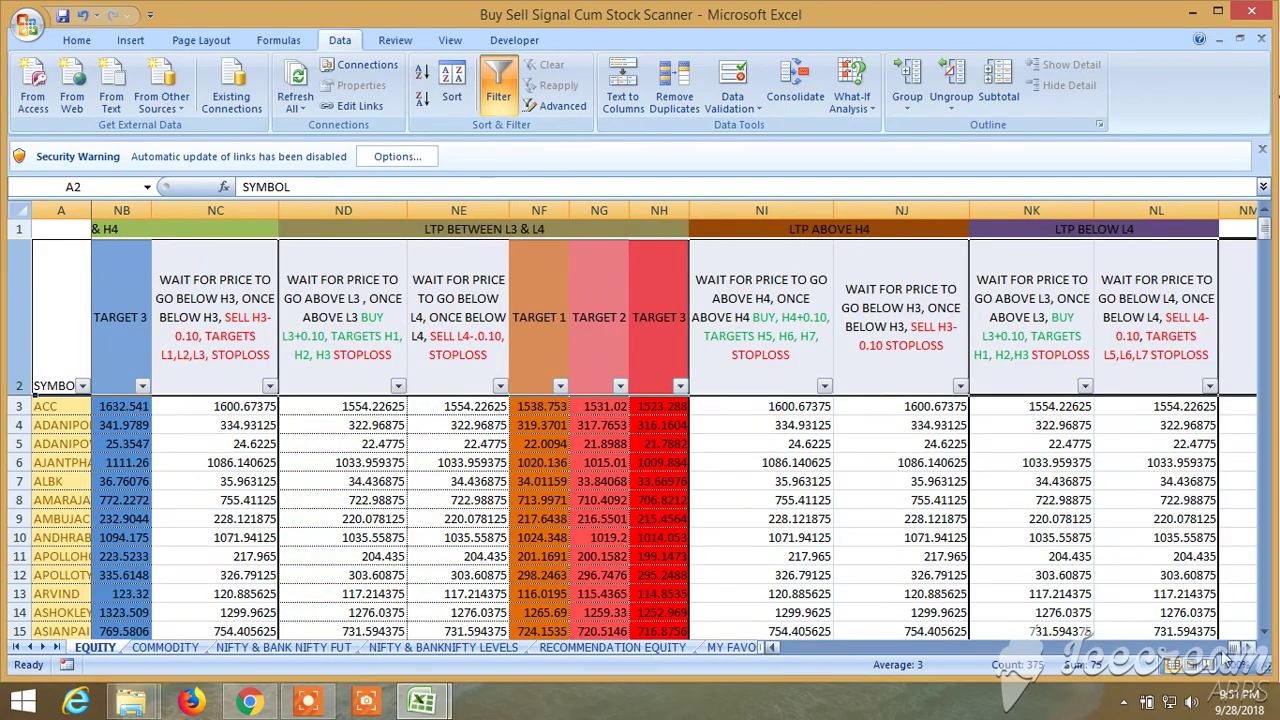
pyautogui.moveTo(1234, 650); pyautogui.dragTo(1141, 660)
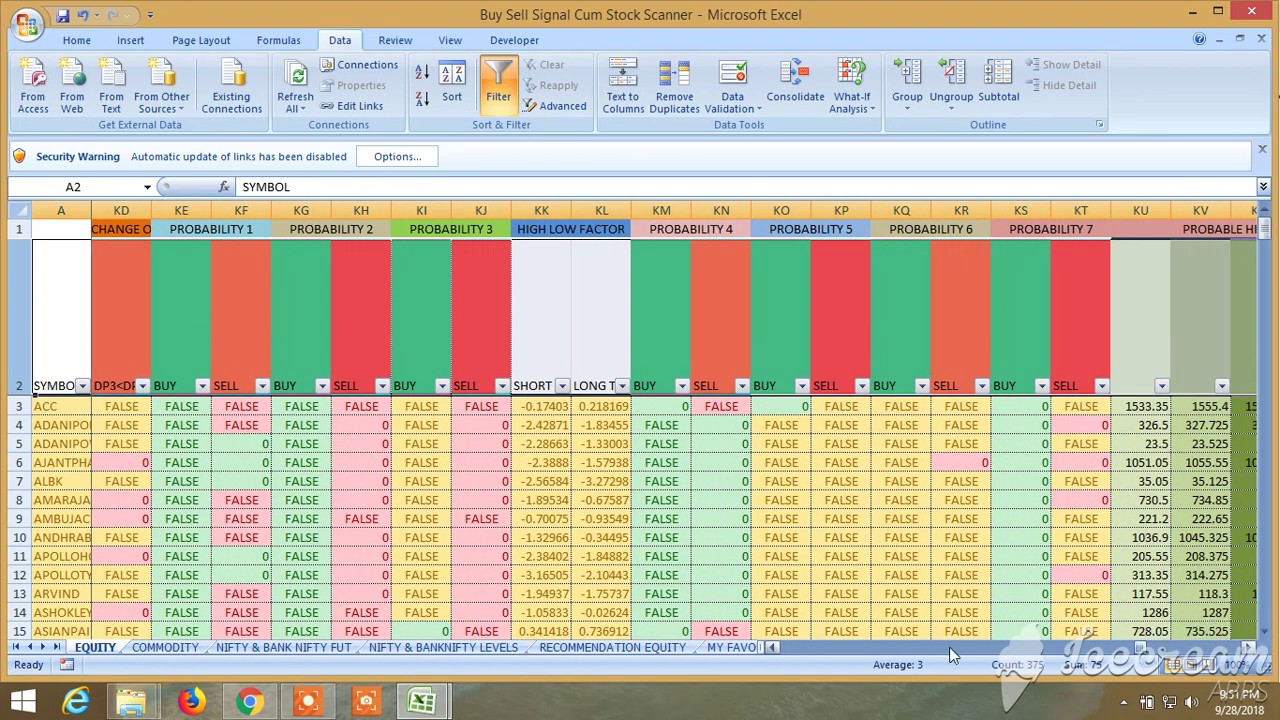
pyautogui.click(501, 387)
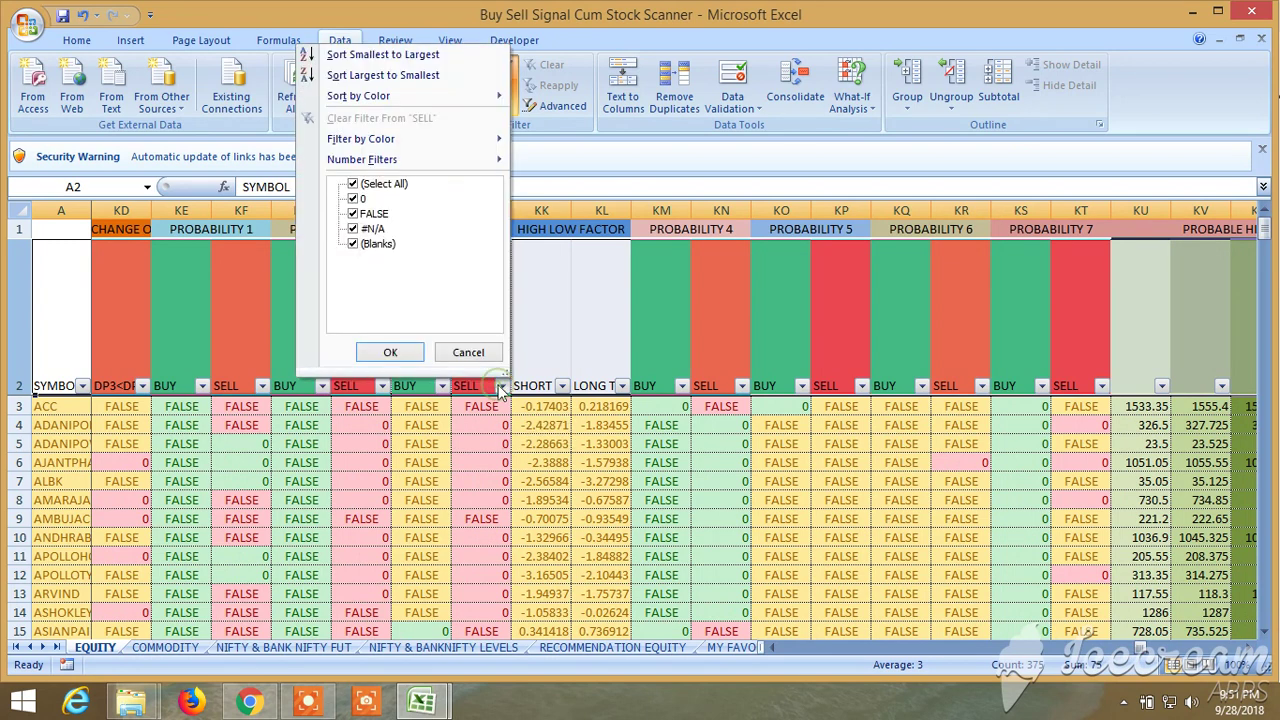
pyautogui.click(353, 244)
pyautogui.click(353, 229)
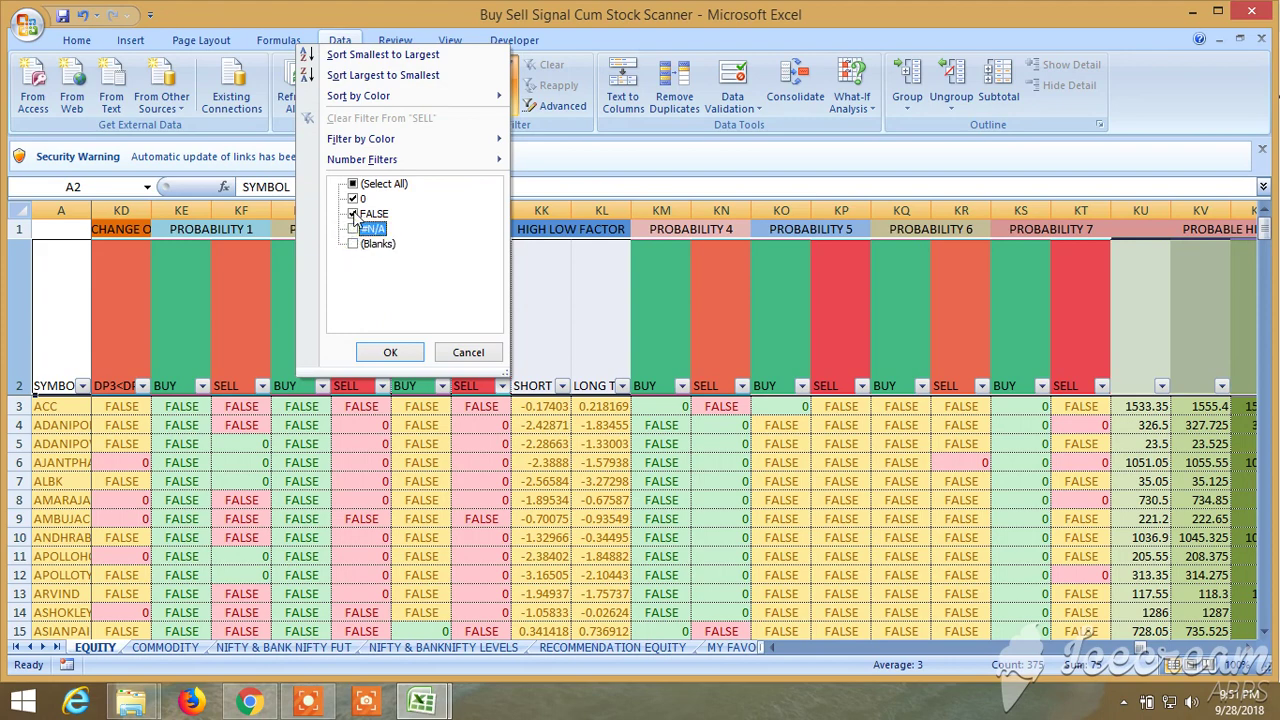
pyautogui.click(353, 214)
pyautogui.click(392, 356)
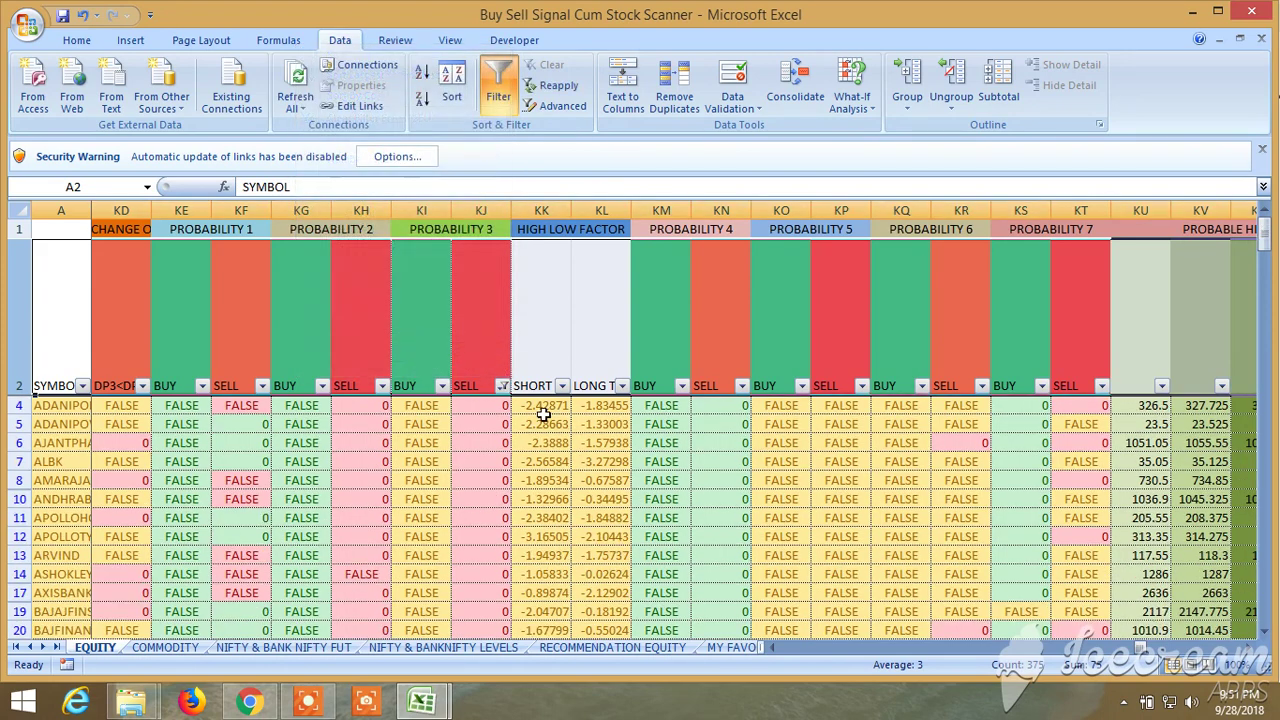
# - Filter the SELL columns under PROBABILITY 2 and PROBABILITY 1 to exclude FALSE, keeping only rows with value 0
pyautogui.click(382, 386)
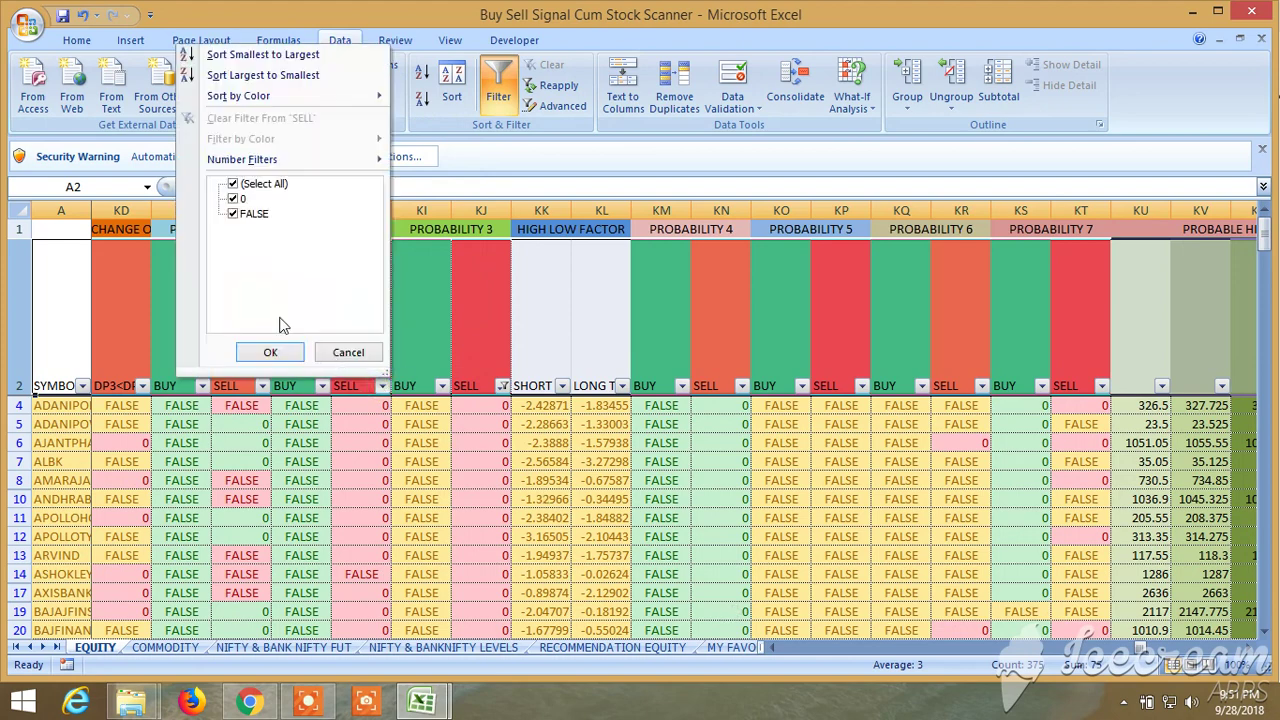
pyautogui.click(233, 214)
pyautogui.click(270, 352)
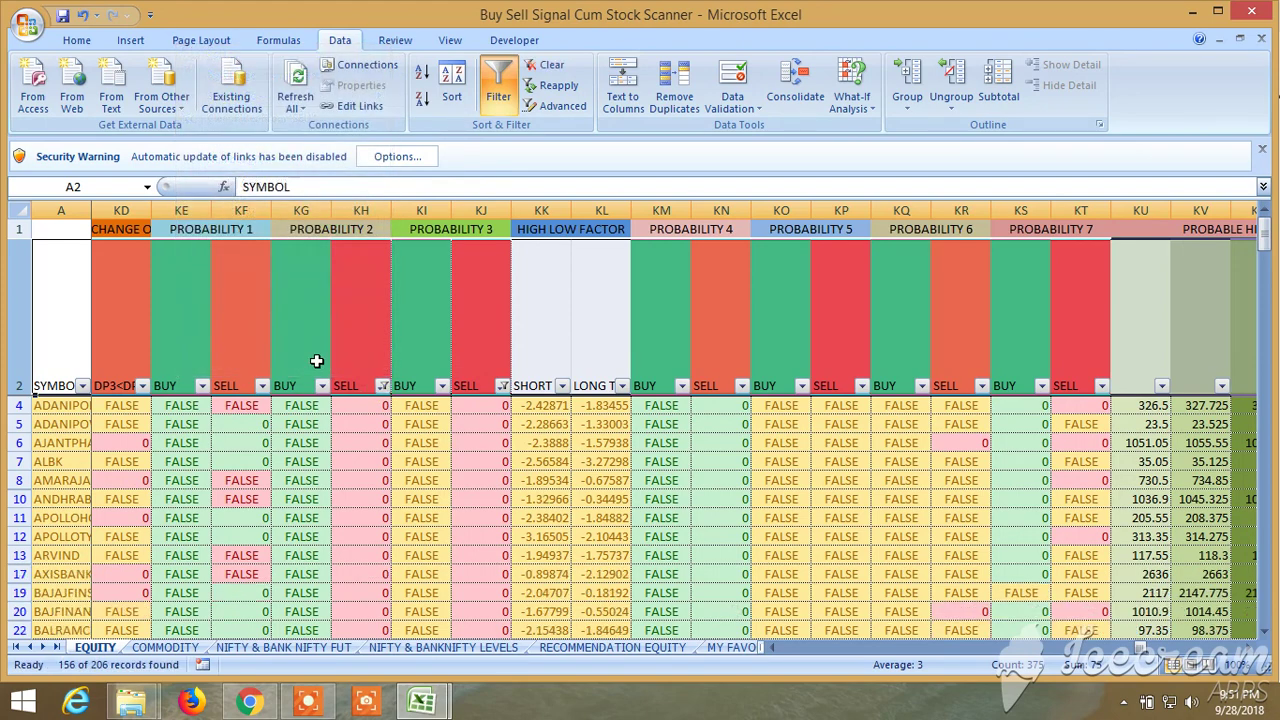
pyautogui.click(262, 387)
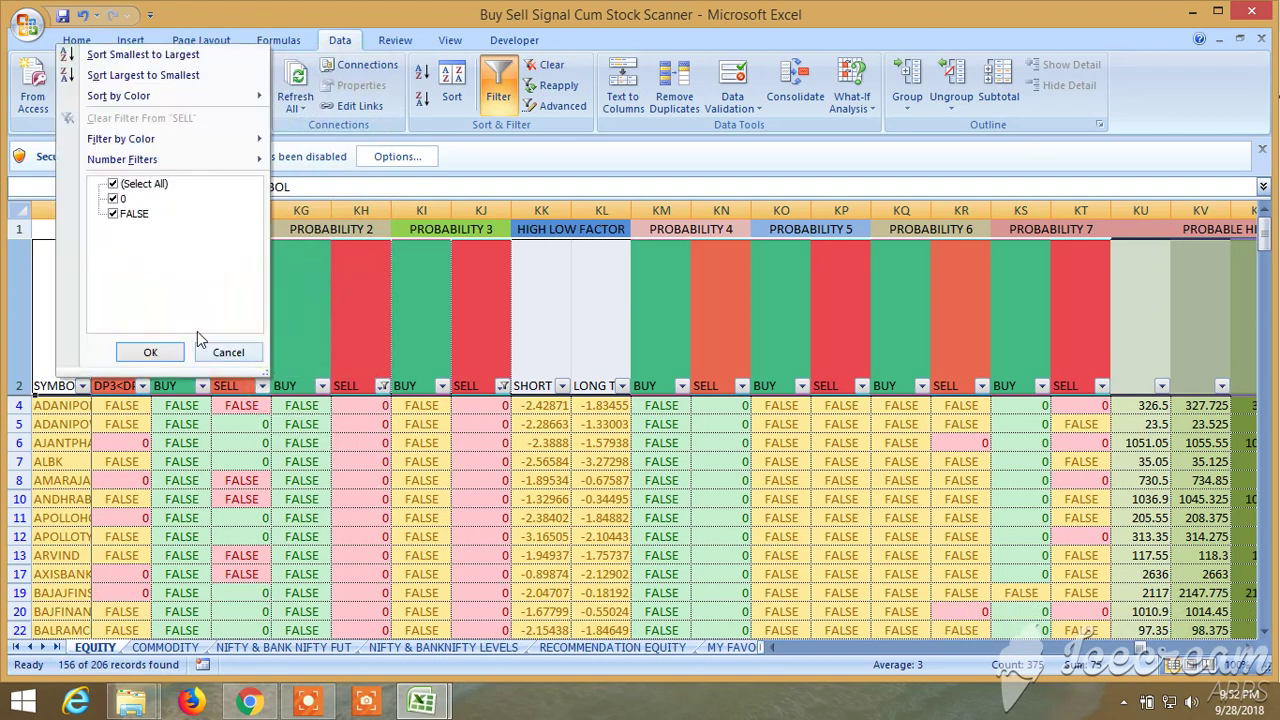
pyautogui.click(113, 214)
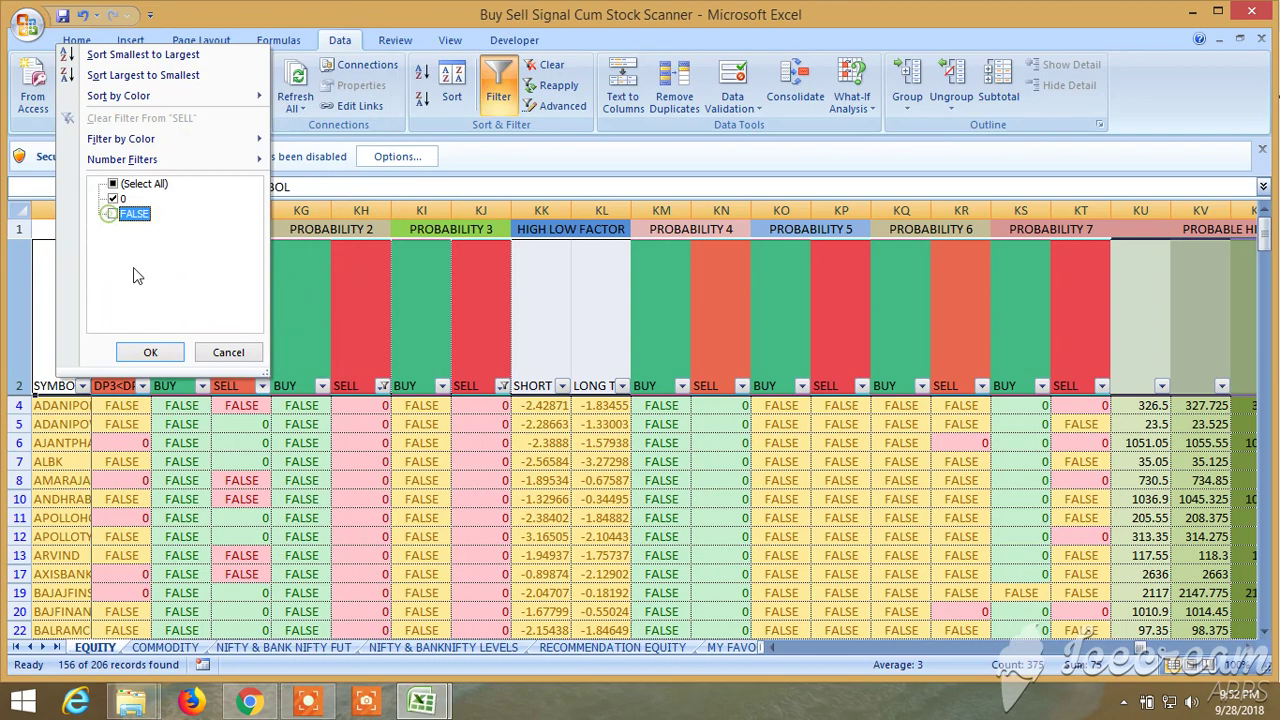
pyautogui.click(150, 352)
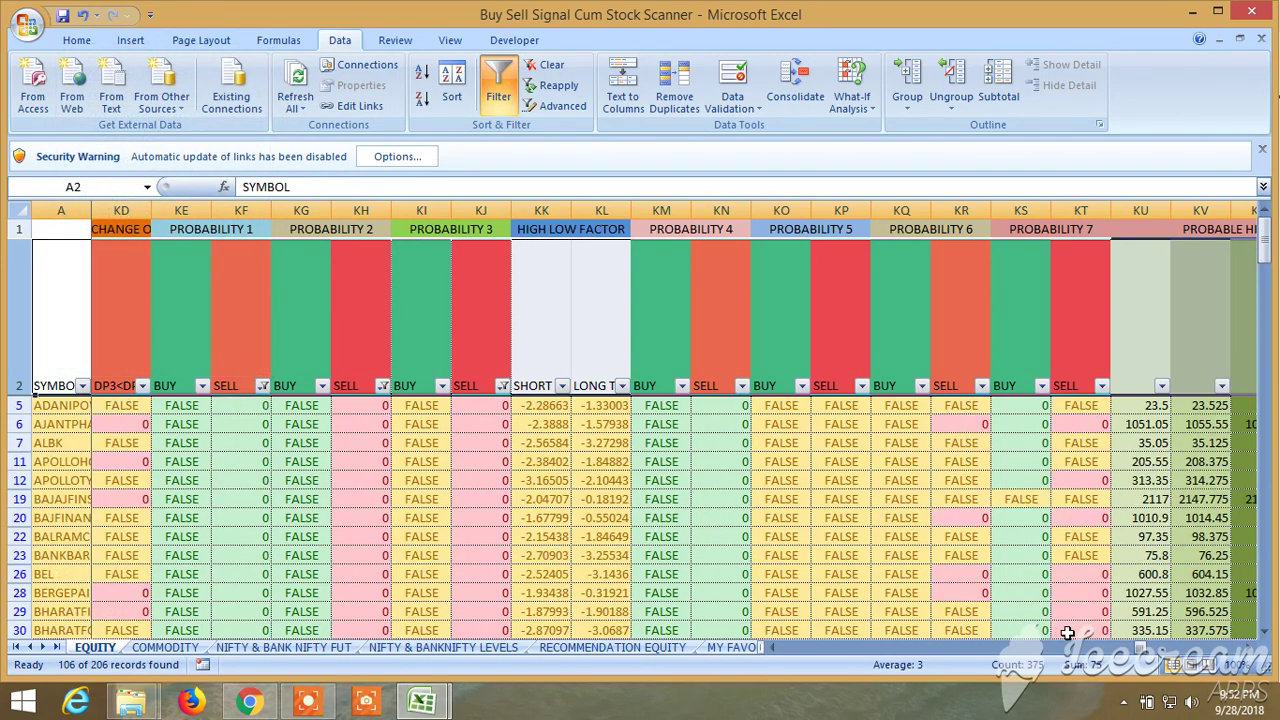
# - Apply a number filter to the LTP column so only stocks priced greater than 100 are shown
pyautogui.moveTo(1143, 655); pyautogui.dragTo(817, 667)
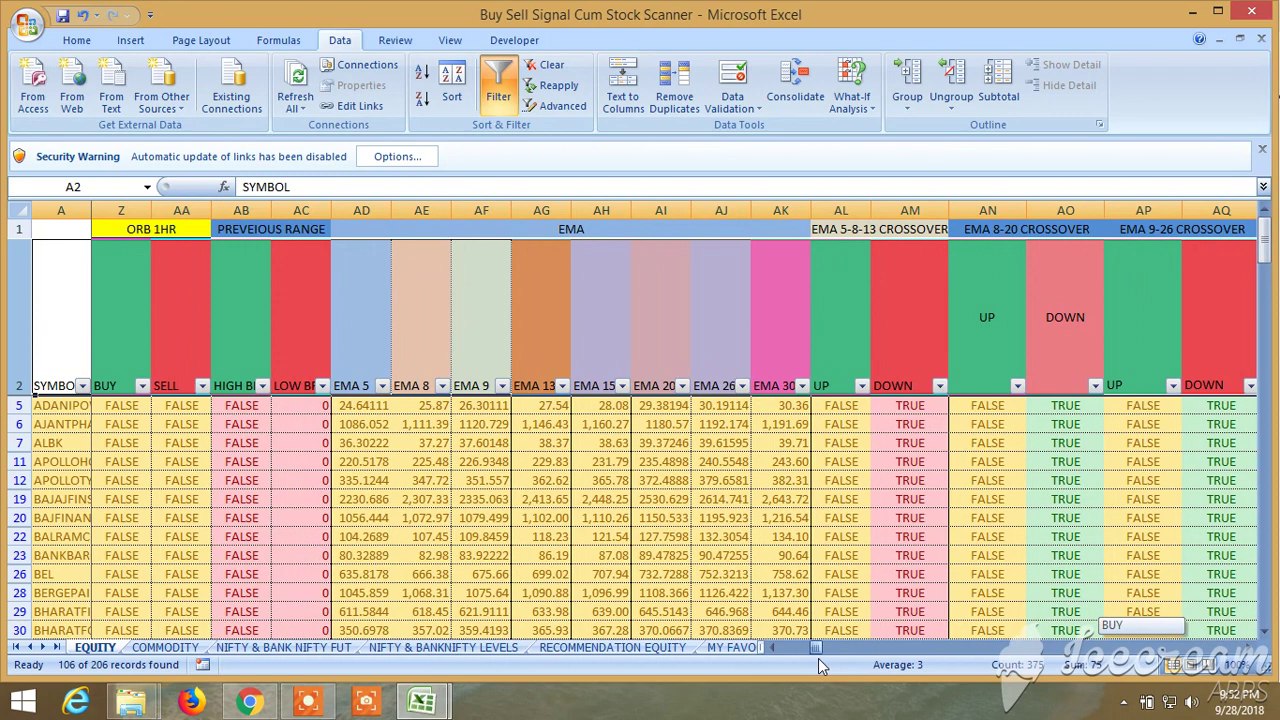
pyautogui.moveTo(818, 658); pyautogui.dragTo(800, 662)
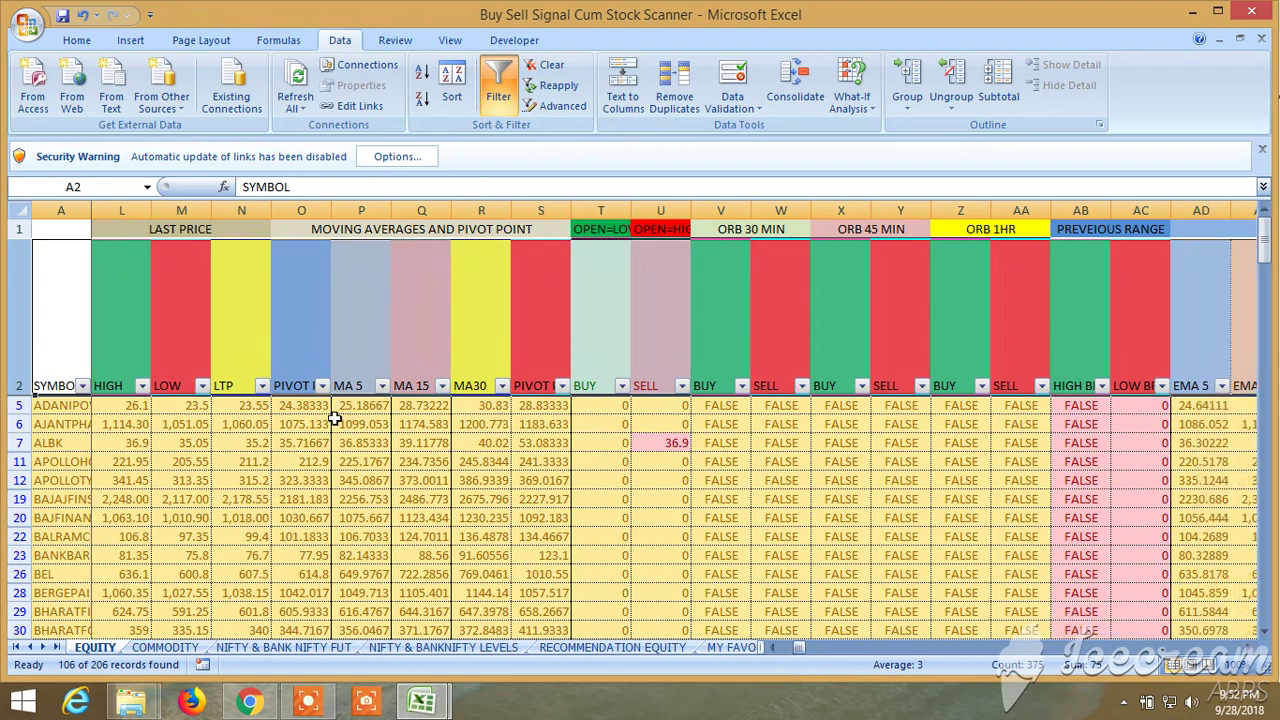
pyautogui.click(262, 386)
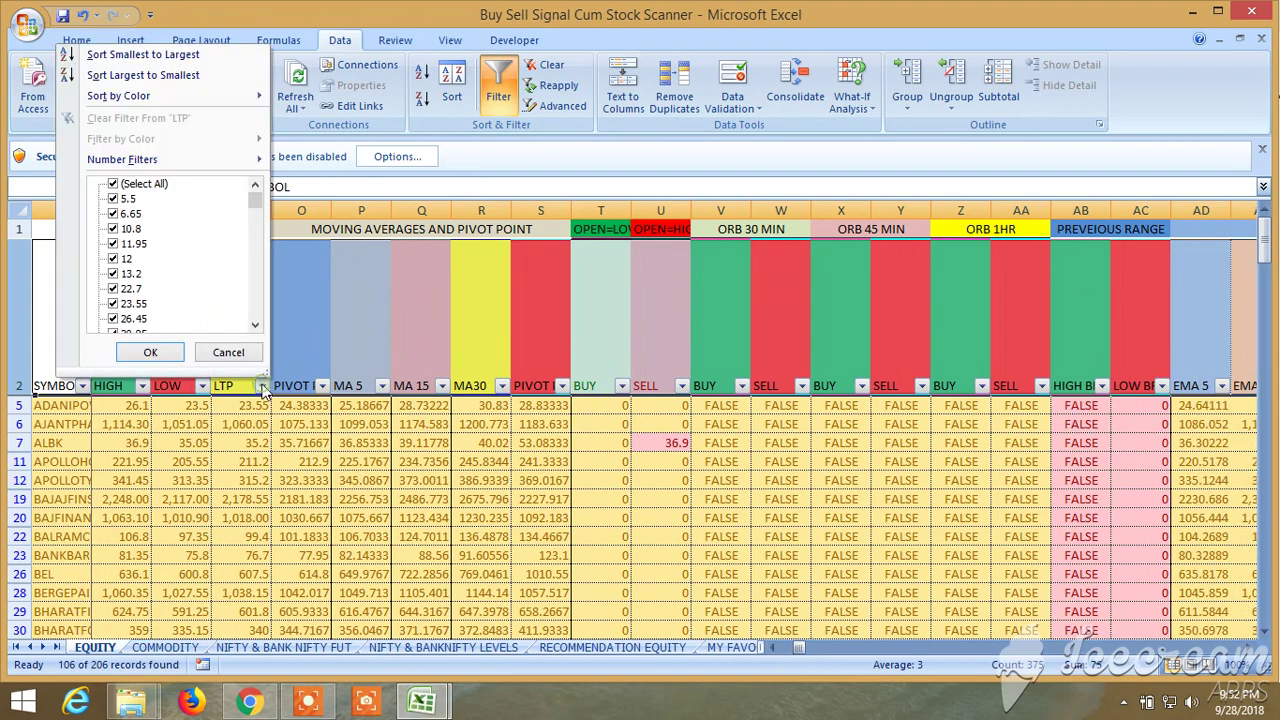
pyautogui.moveTo(173, 159)
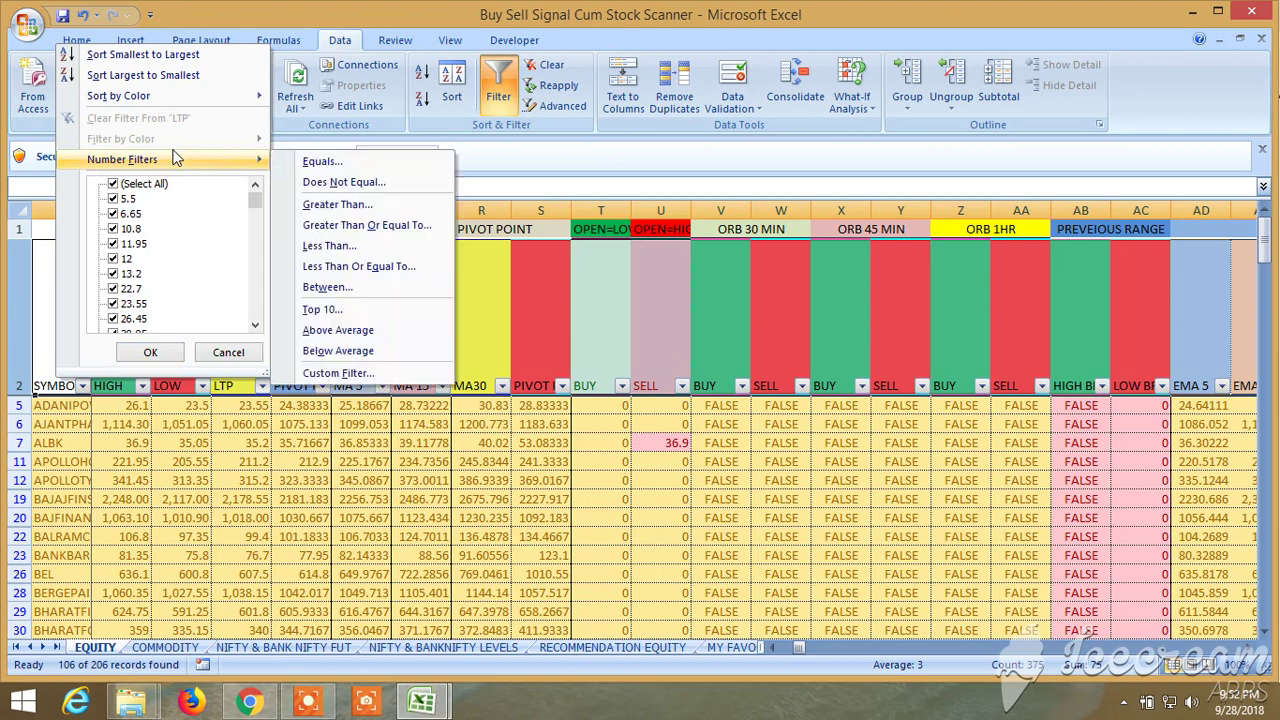
pyautogui.click(345, 205)
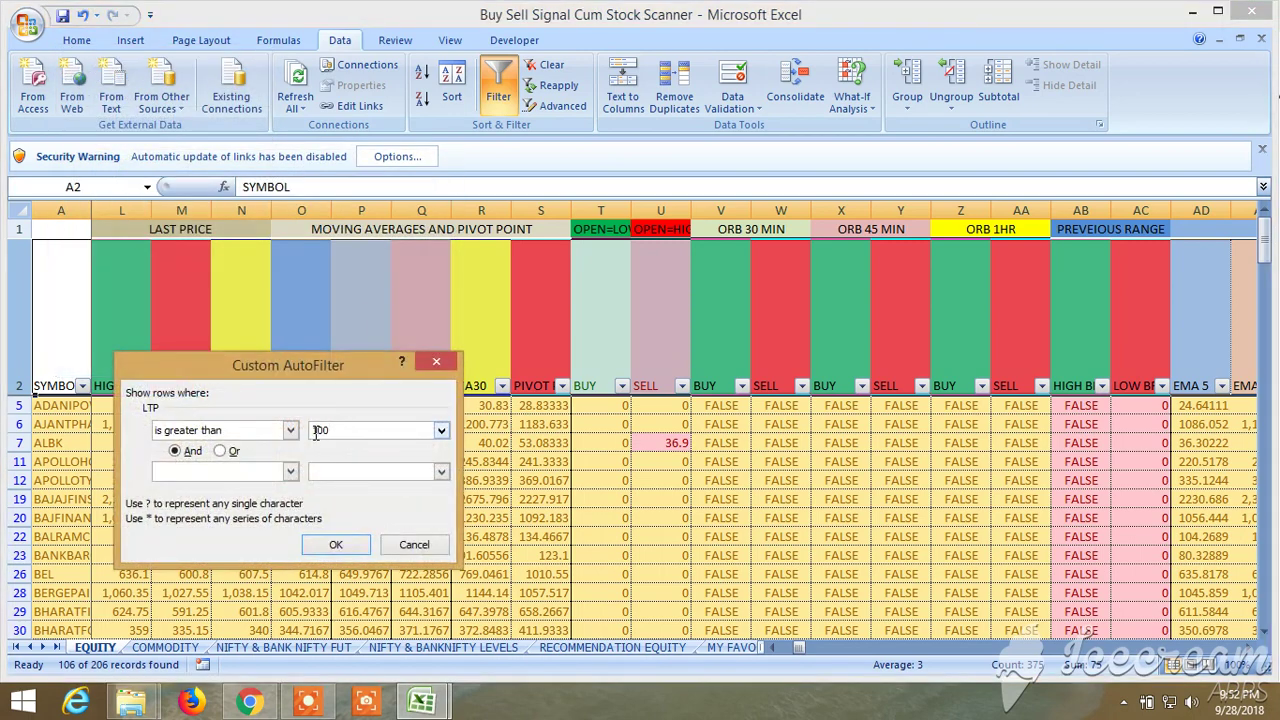
pyautogui.click(336, 544)
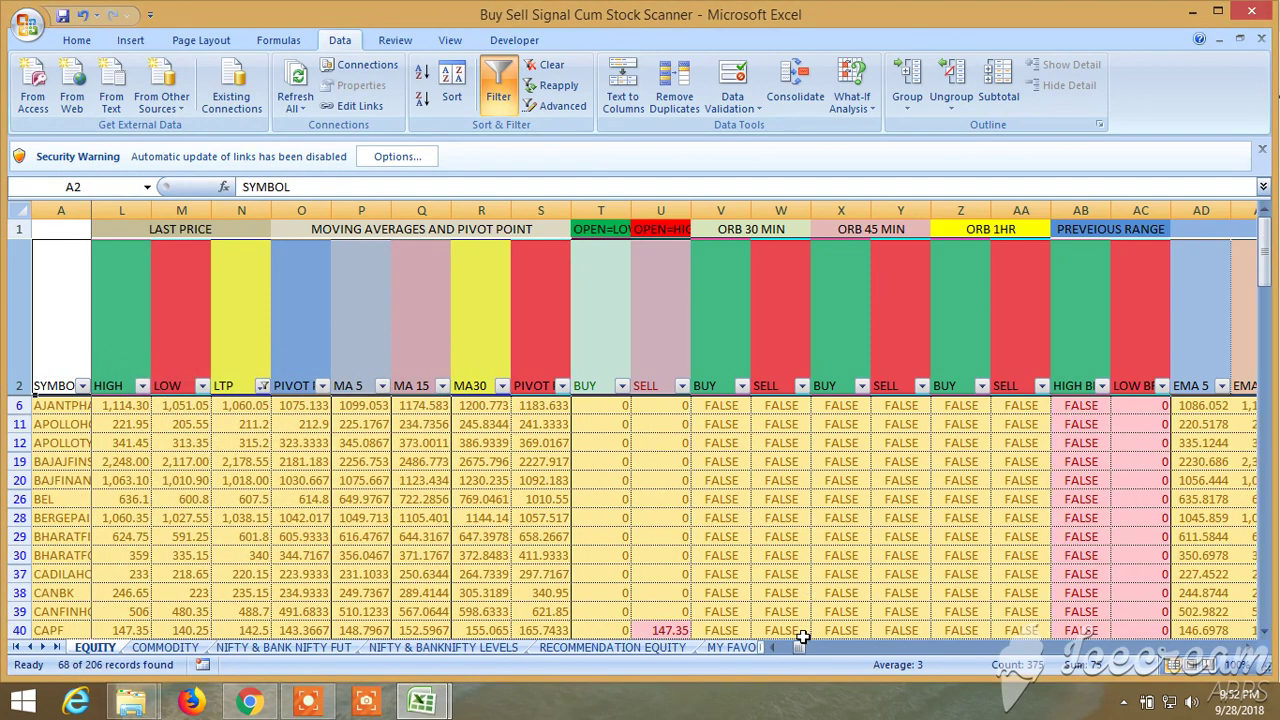
# - Filter the DOWN column under EMA 5-8-13 CROSSOVER to show only TRUE
pyautogui.moveTo(800, 651); pyautogui.dragTo(822, 652)
pyautogui.scroll(-5, 818, 470)
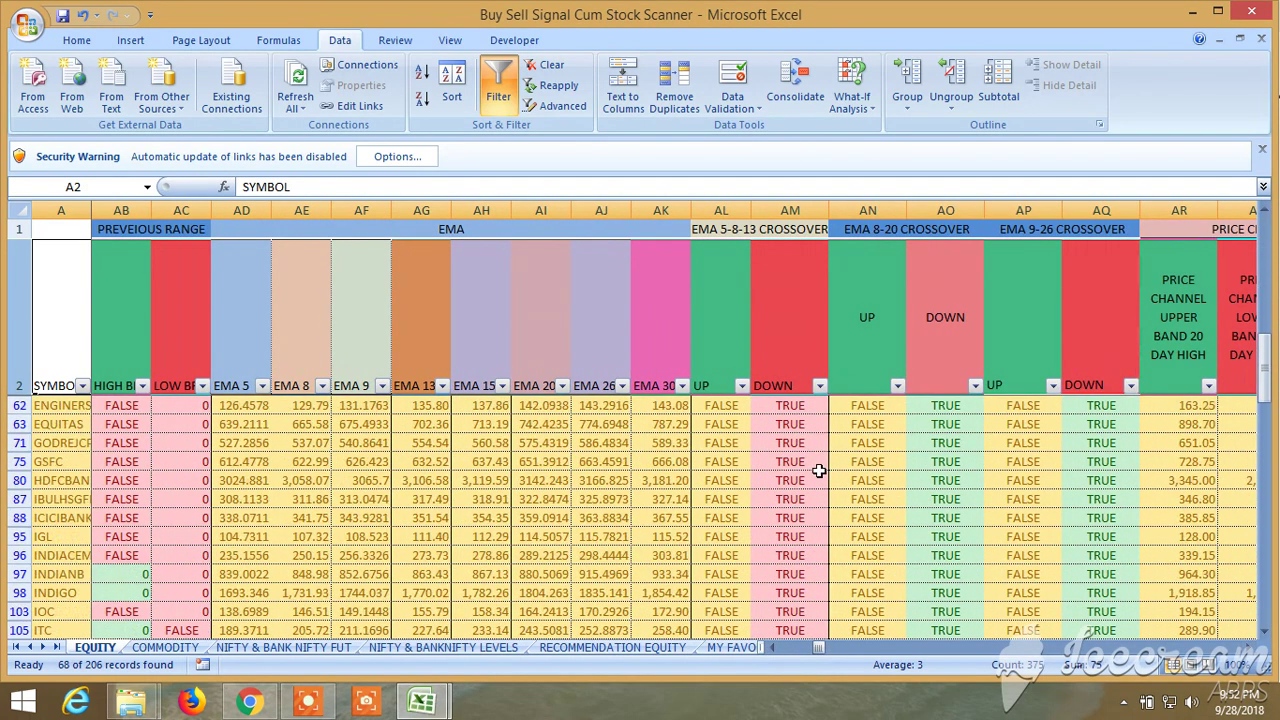
pyautogui.scroll(-10, 818, 470)
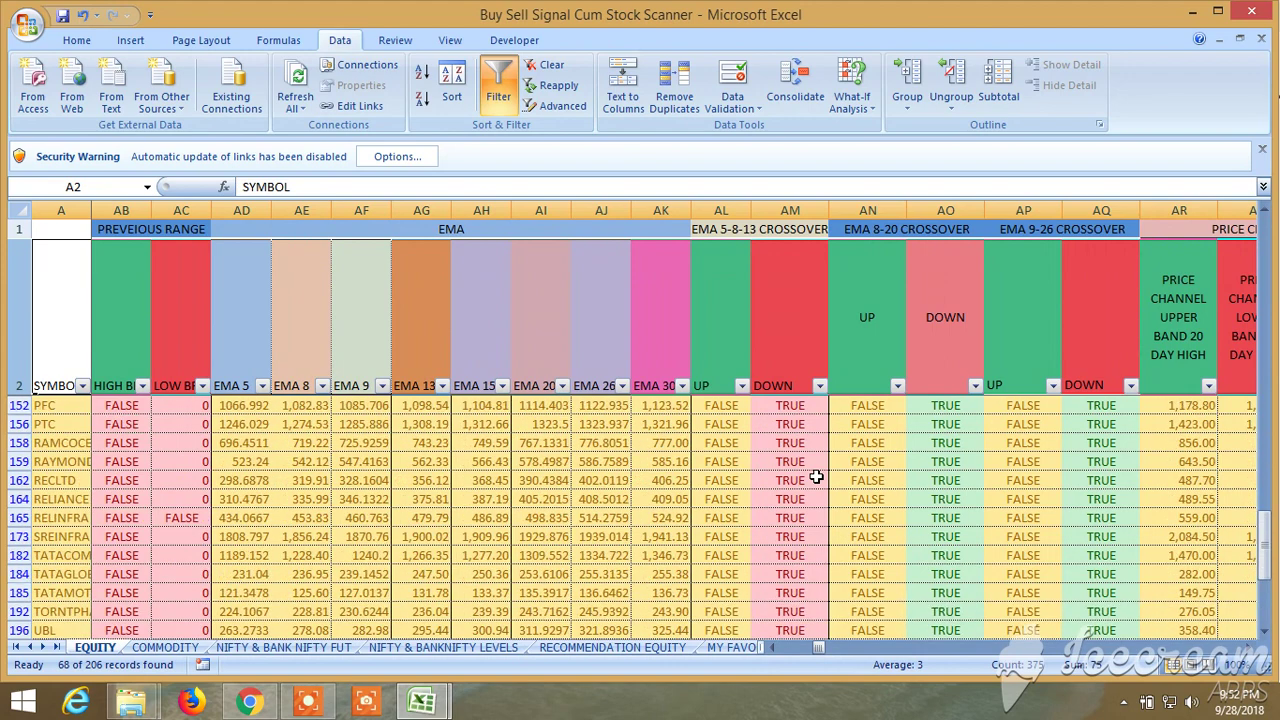
pyautogui.click(819, 386)
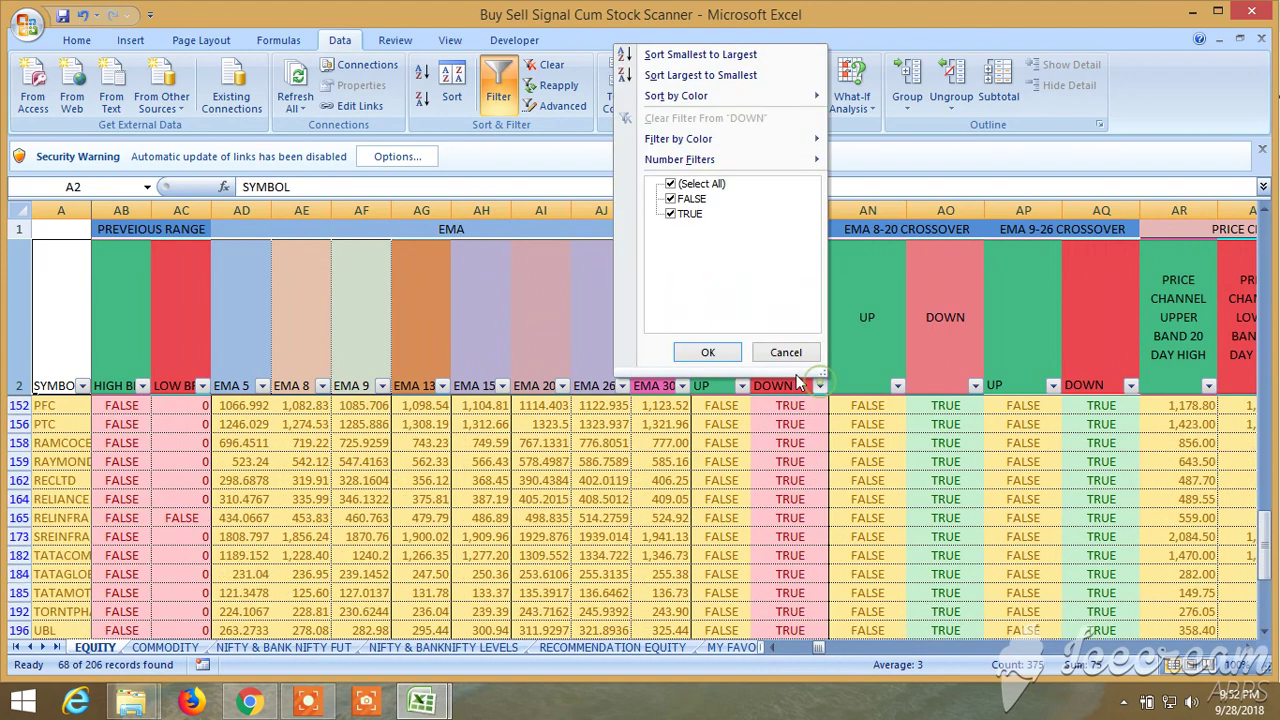
pyautogui.click(670, 198)
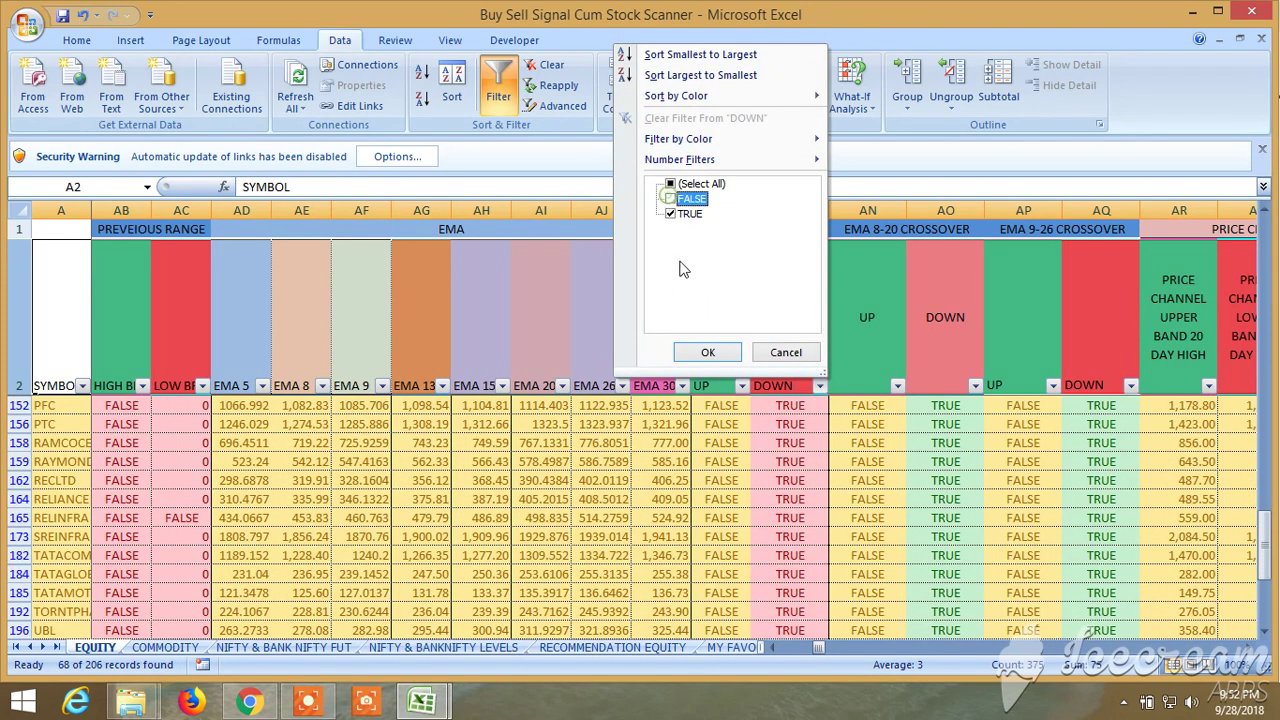
pyautogui.click(707, 352)
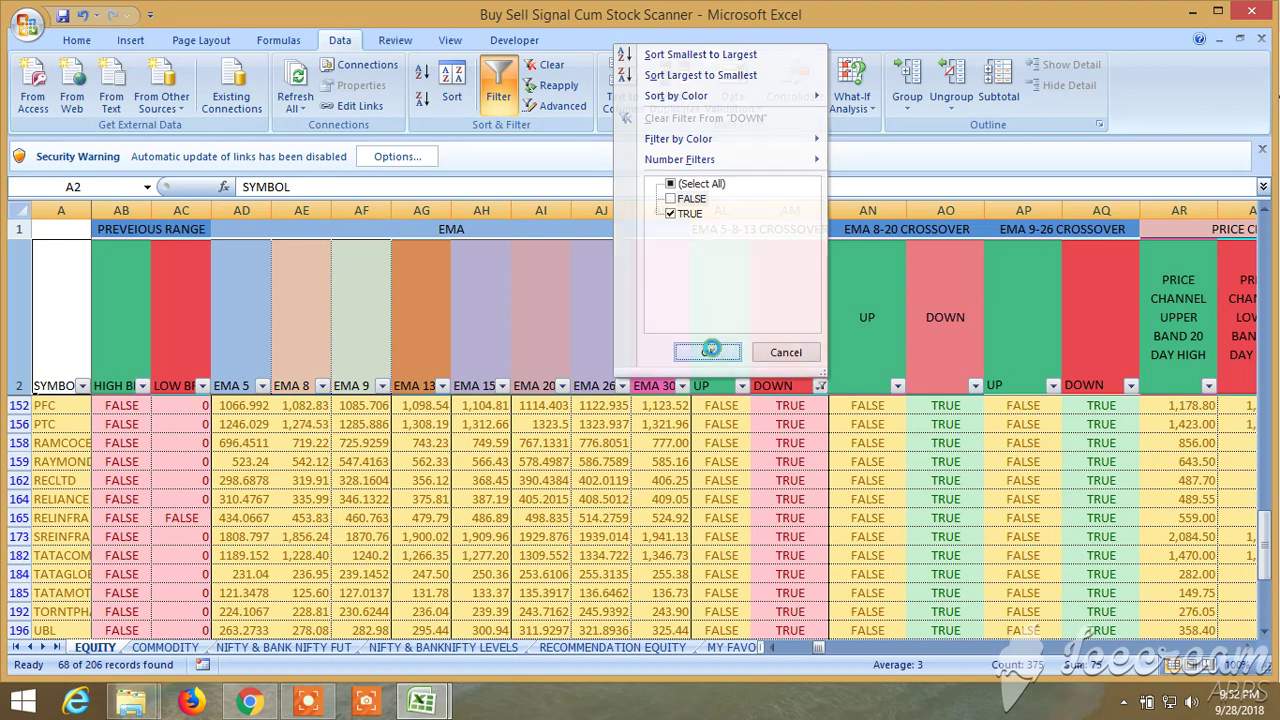
# - Check which filter values the DOWN columns under EMA 8-20 CROSSOVER and EMA 9-26 CROSSOVER contain
pyautogui.click(974, 386)
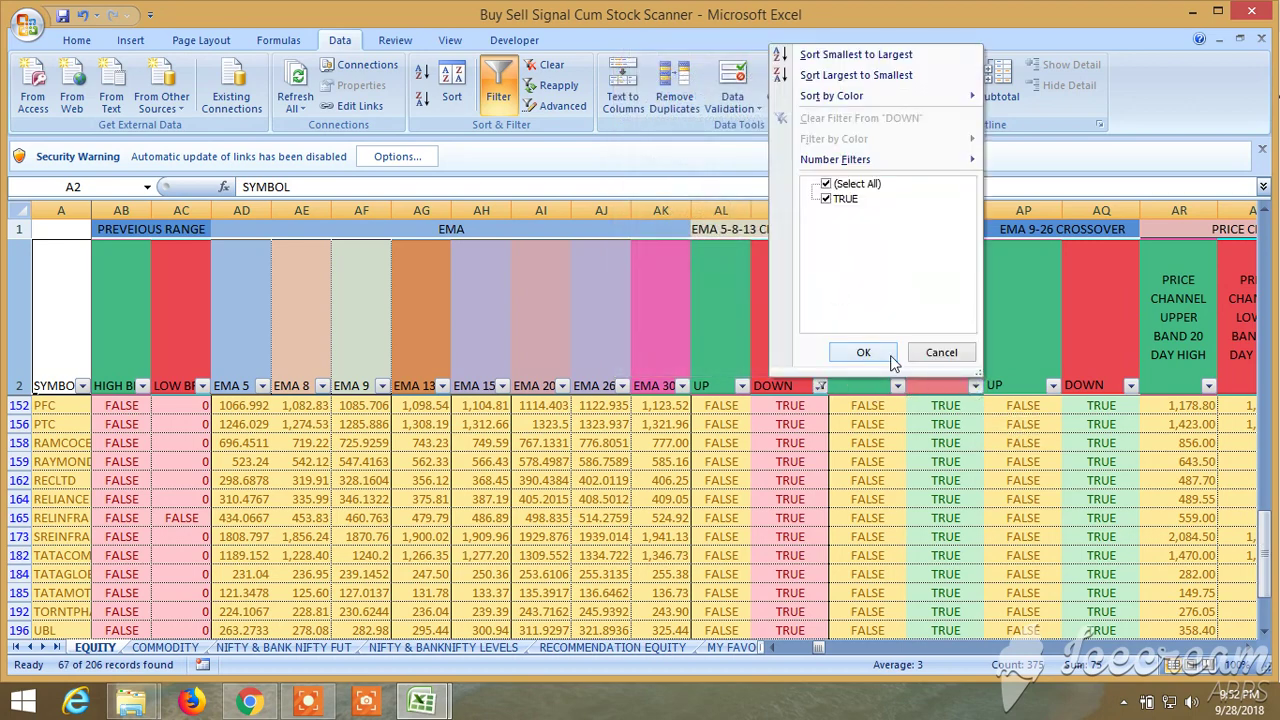
pyautogui.click(941, 355)
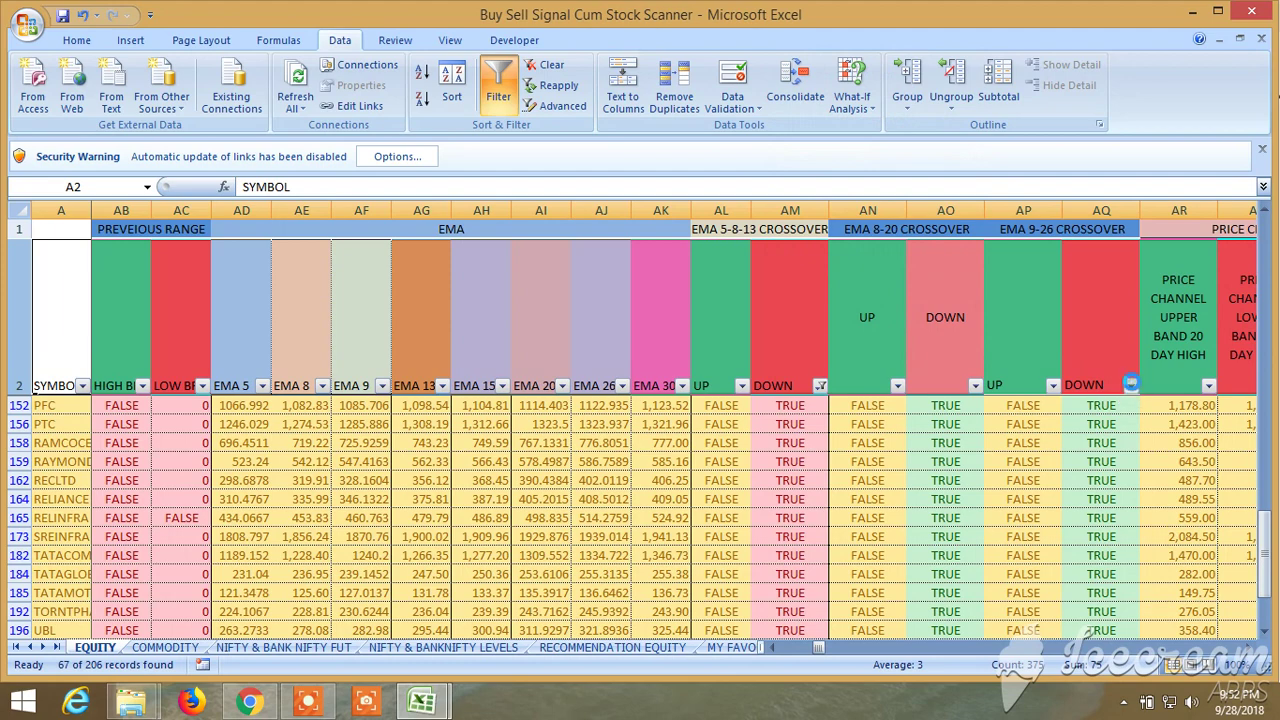
pyautogui.click(1130, 384)
pyautogui.click(1036, 362)
# - Filter the LTP CLOSE TO LOWER BAND OF PC column to show only TRUE
pyautogui.click(1248, 647)
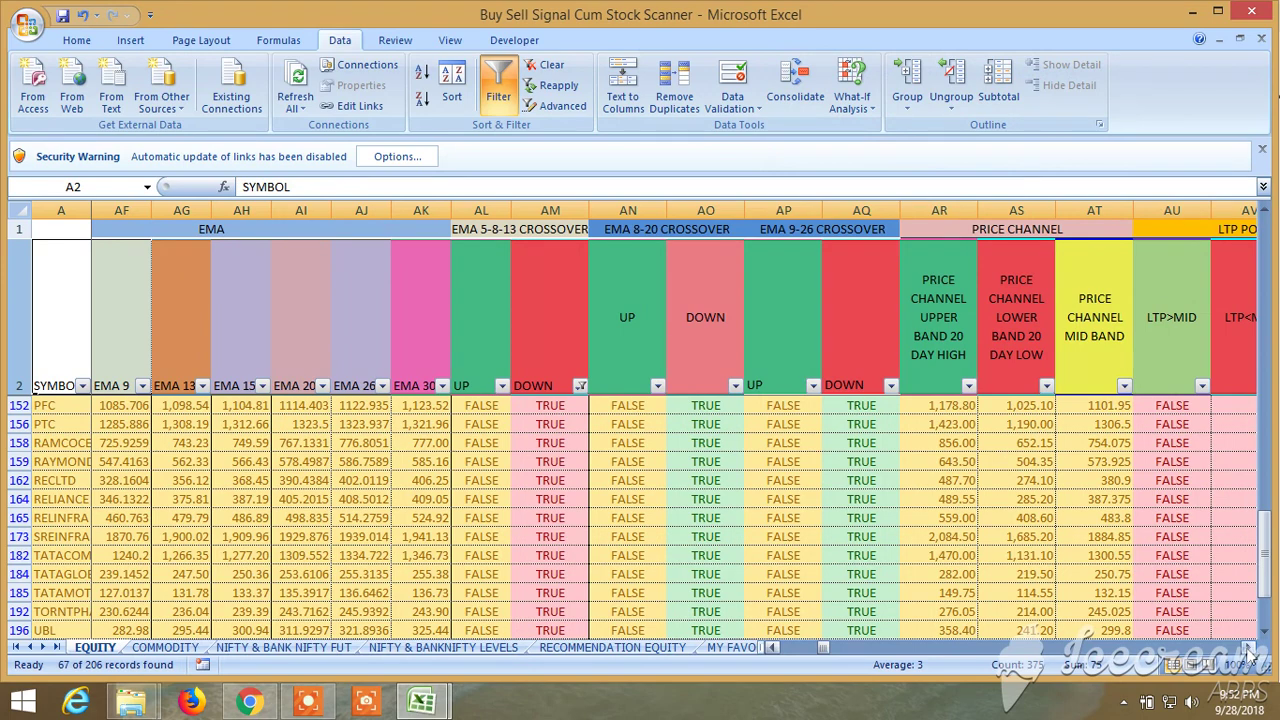
pyautogui.click(1248, 647)
pyautogui.click(1248, 647)
pyautogui.click(1248, 647)
pyautogui.click(1248, 647)
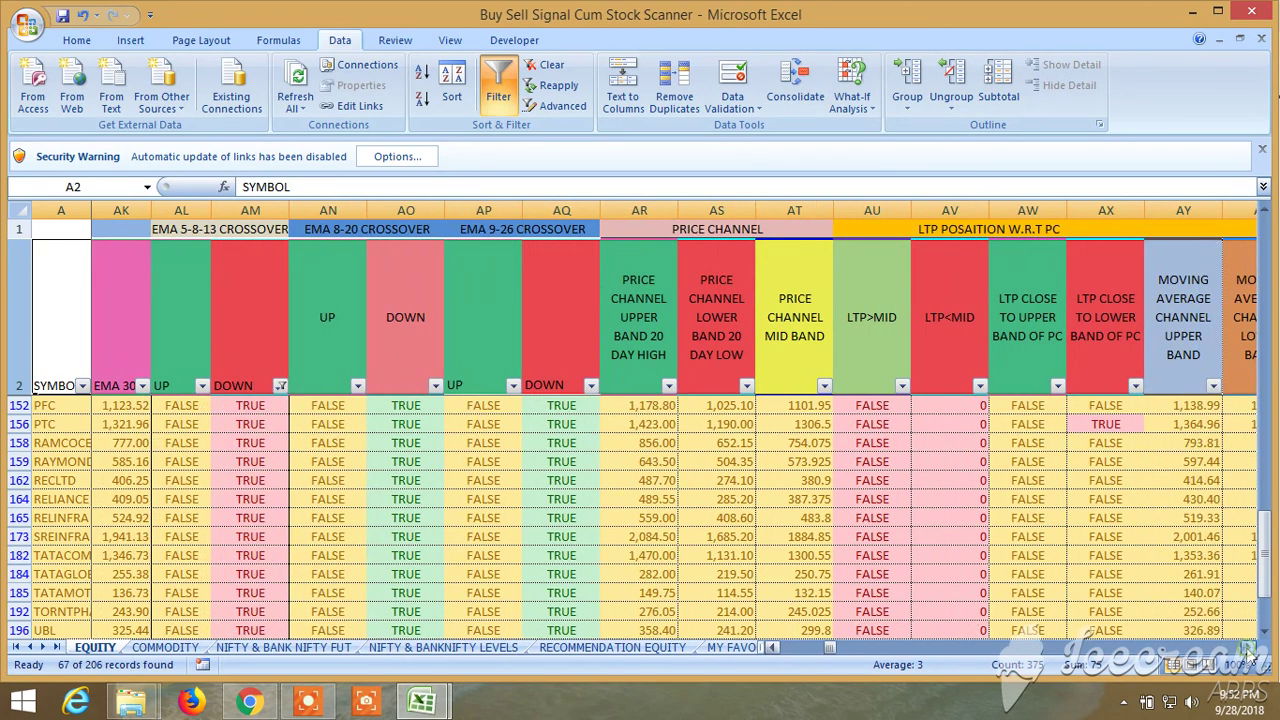
pyautogui.click(1248, 647)
pyautogui.click(1248, 647)
pyautogui.scroll(-3, 930, 490)
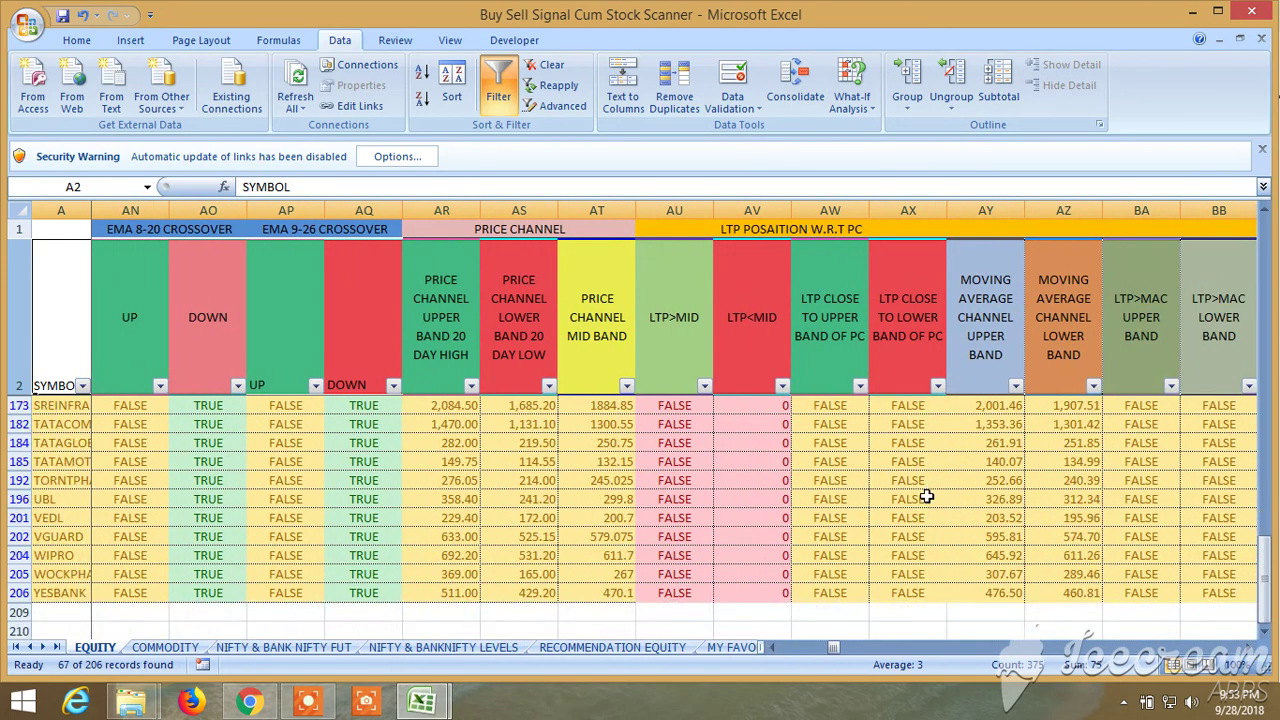
pyautogui.scroll(12, 927, 496)
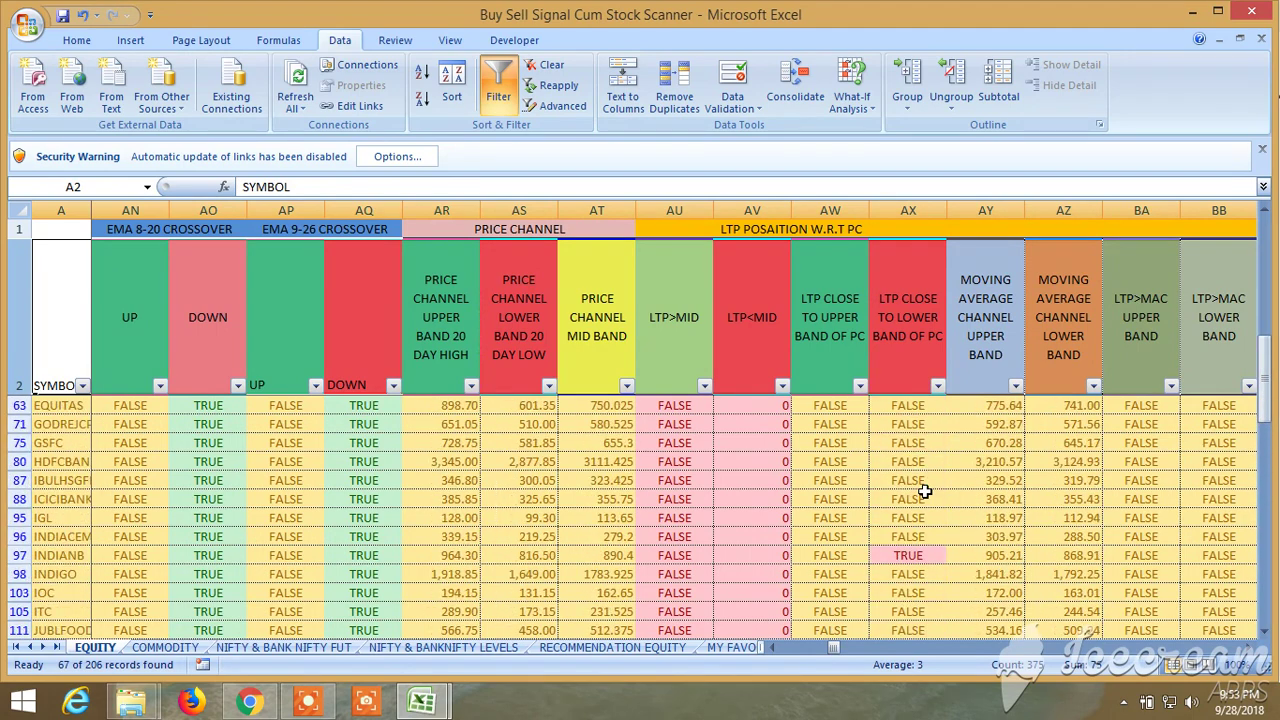
pyautogui.scroll(6, 925, 490)
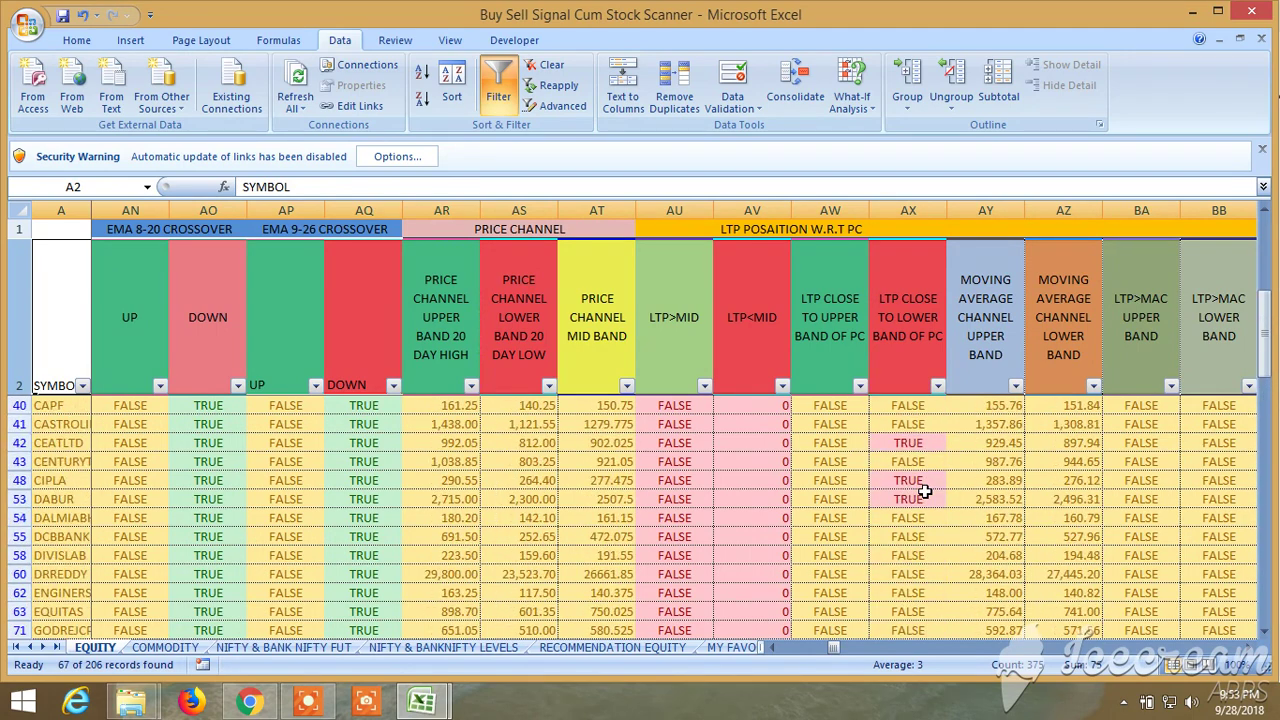
pyautogui.click(938, 386)
pyautogui.click(756, 199)
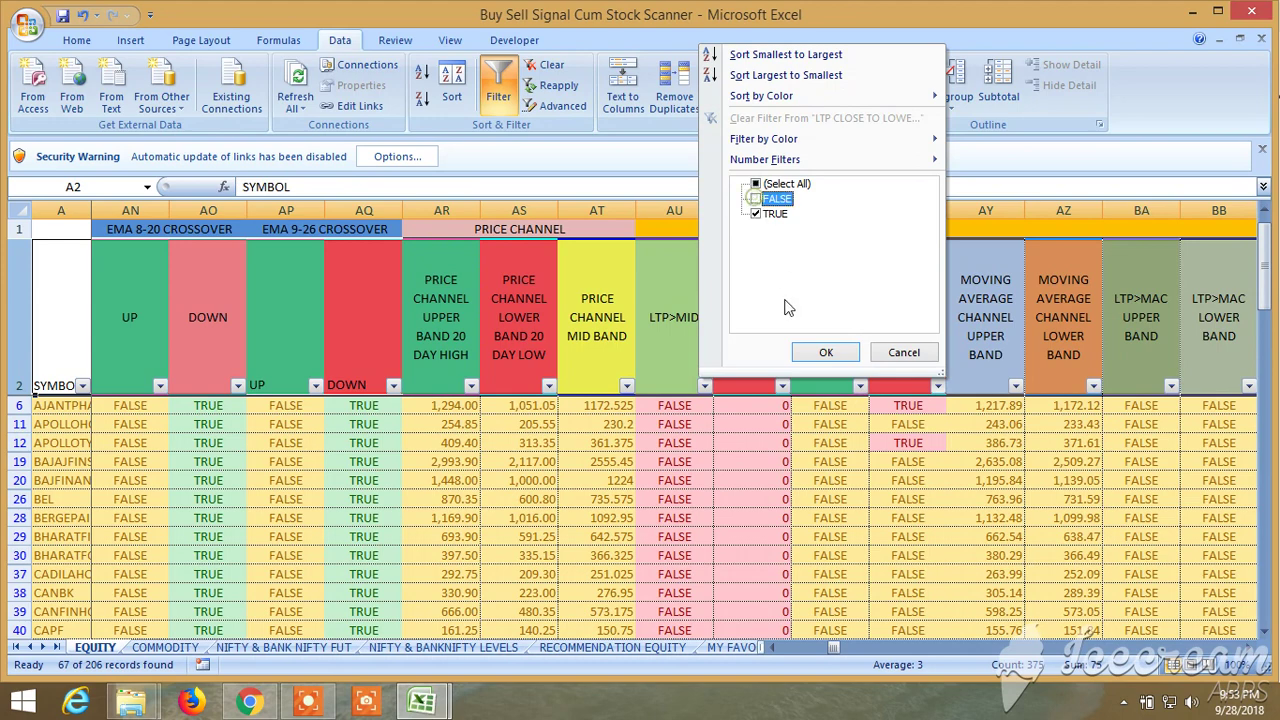
pyautogui.click(820, 352)
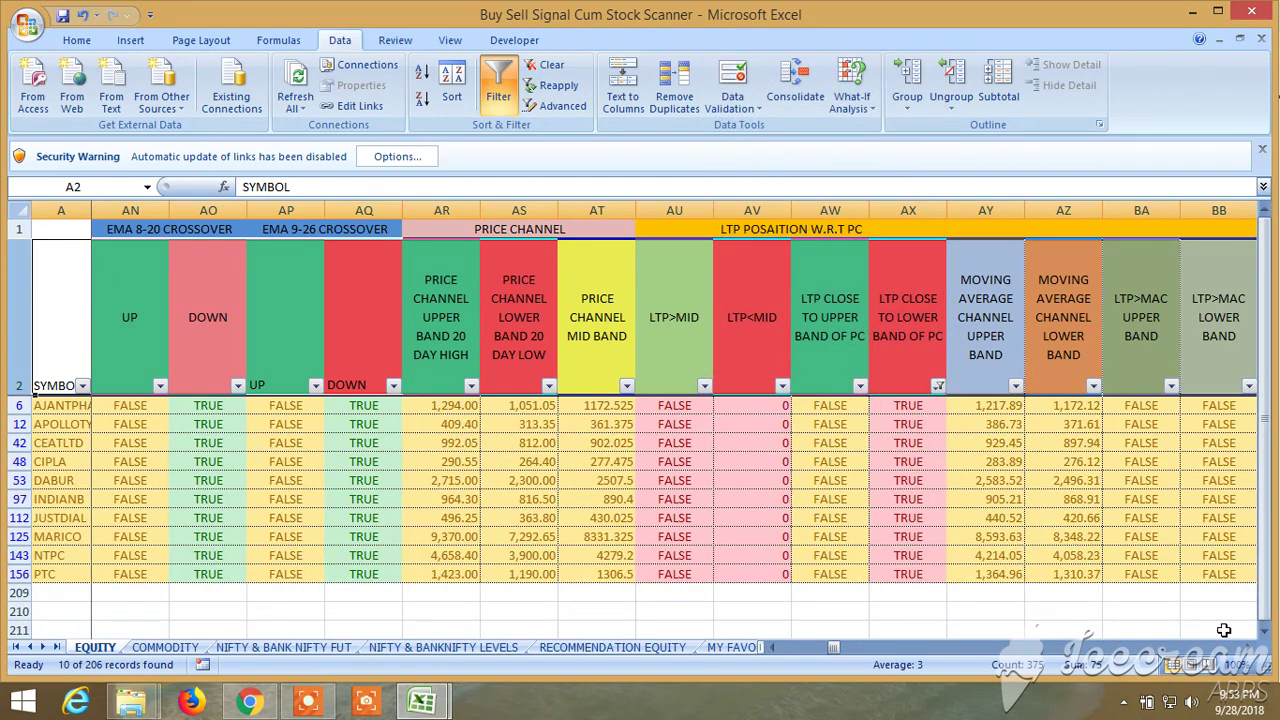
# - Filter the LTP<KC LOWER BAND AND BB LOWER BAND column of the Keltner Channel and Bollinger Band group to show only TRUE
pyautogui.click(1248, 648)
pyautogui.click(1248, 648)
pyautogui.click(1248, 648)
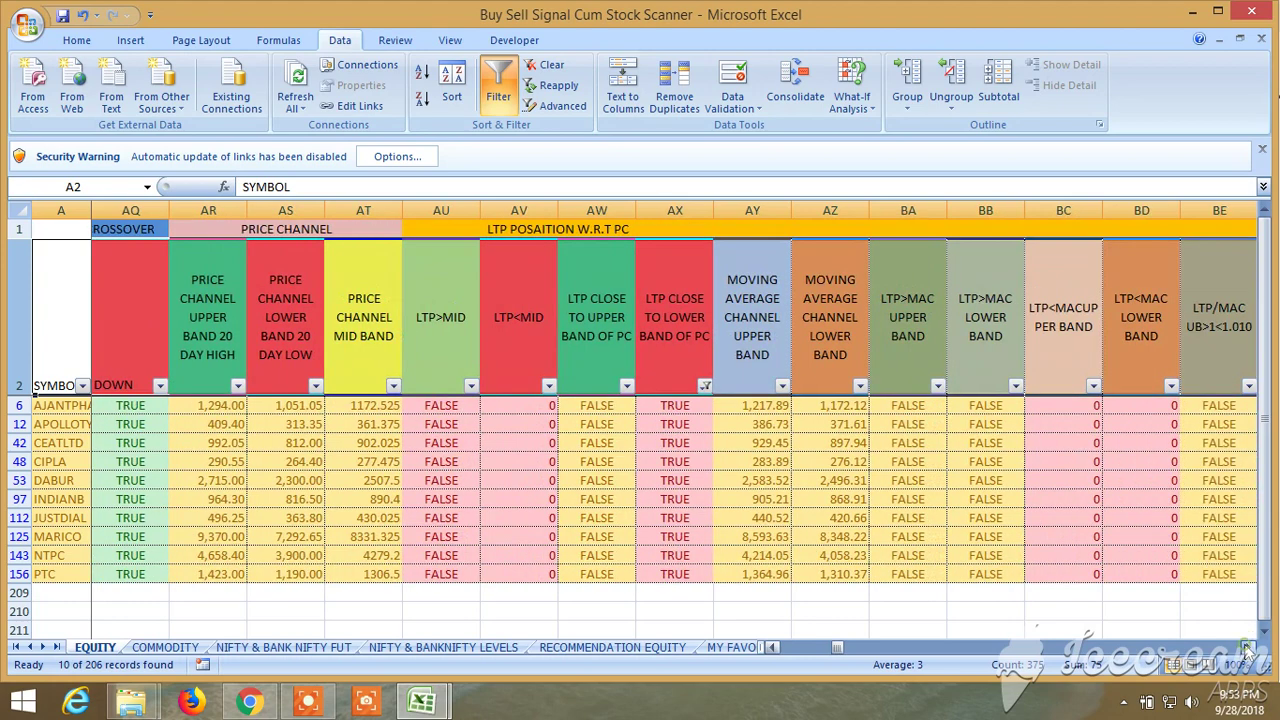
pyautogui.click(1248, 648)
pyautogui.click(1248, 648)
pyautogui.click(1248, 648)
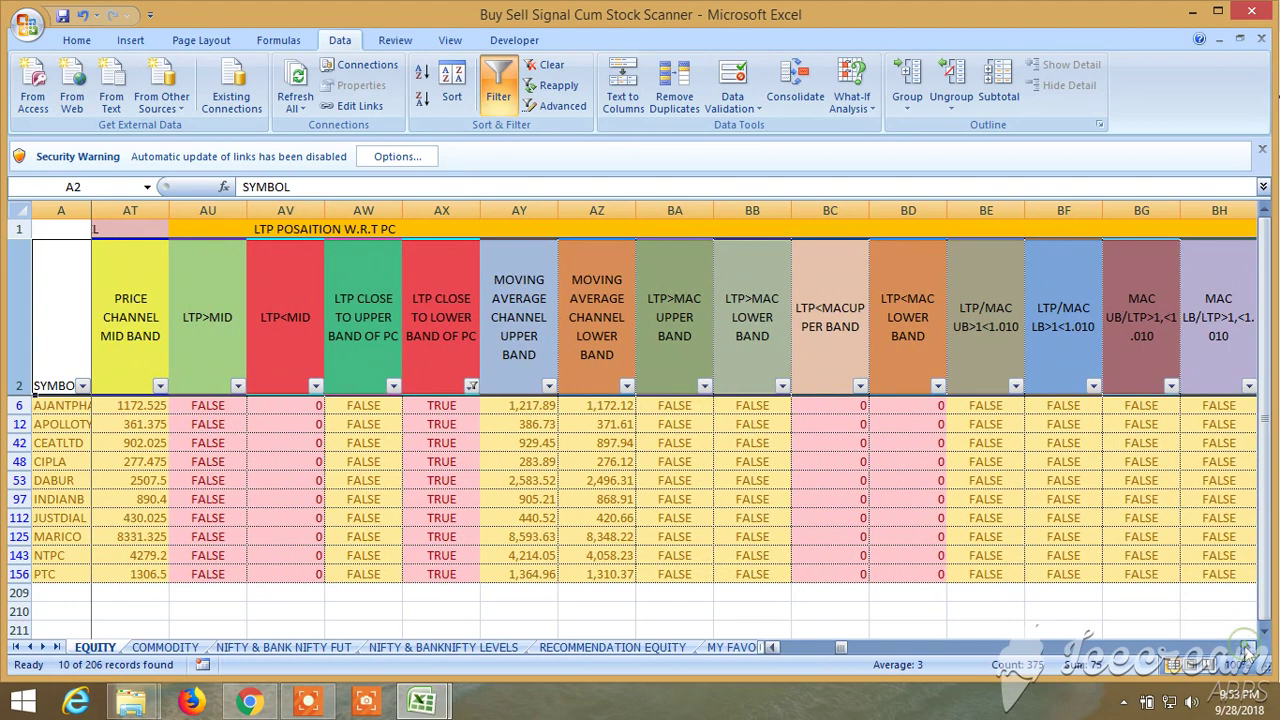
pyautogui.click(1248, 648)
pyautogui.click(1248, 648)
pyautogui.click(1248, 648)
pyautogui.click(1248, 648)
pyautogui.click(1248, 648)
pyautogui.click(1248, 648)
pyautogui.click(1248, 648)
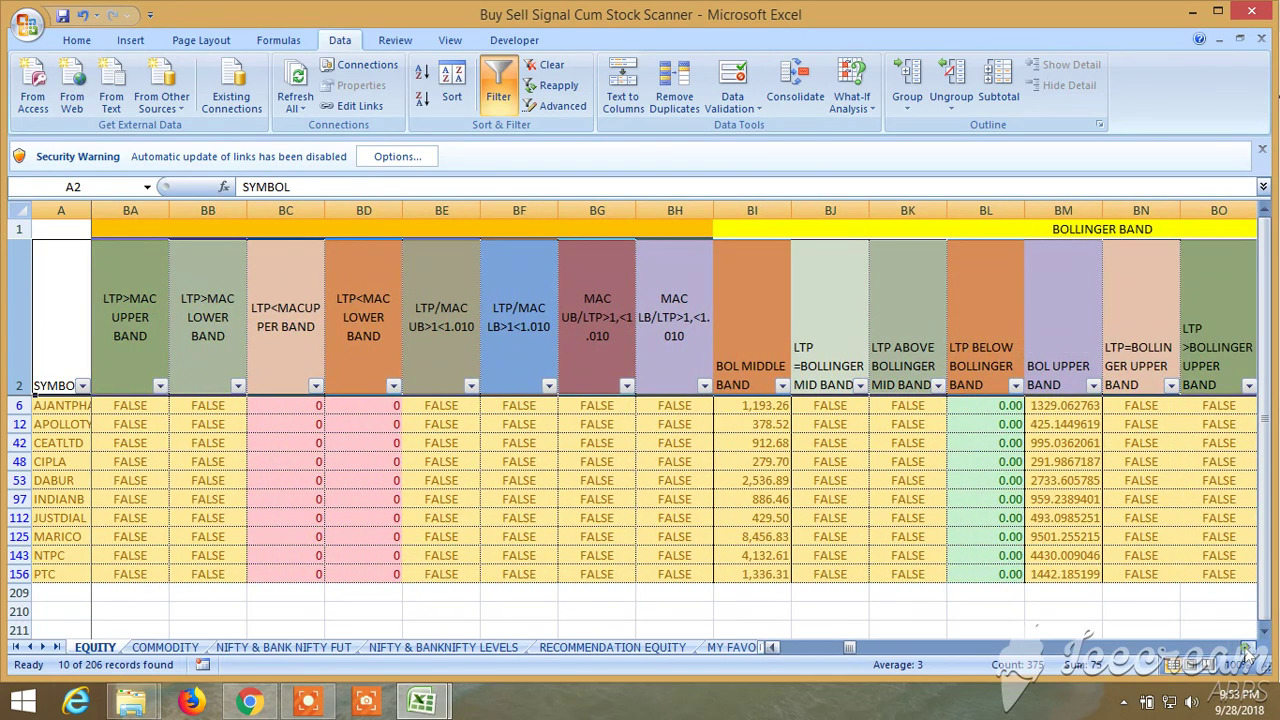
pyautogui.click(1248, 648)
pyautogui.click(1248, 648)
pyautogui.click(1248, 648)
pyautogui.click(1248, 648)
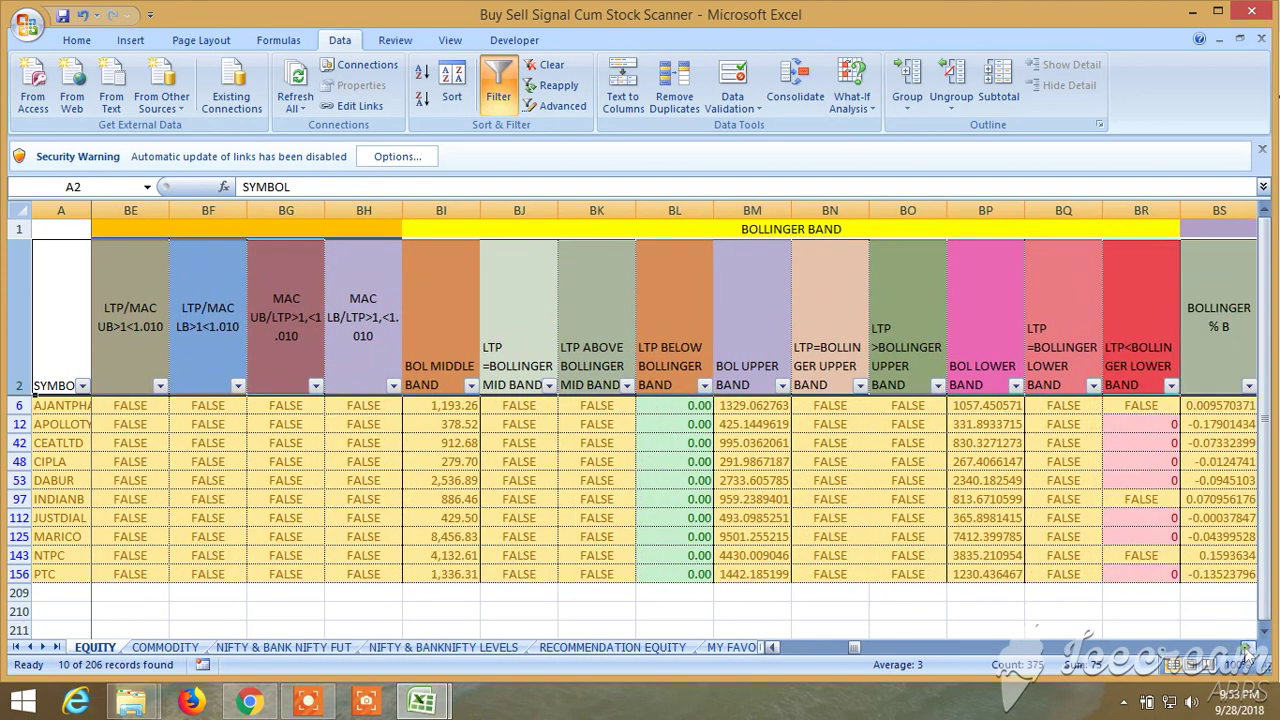
pyautogui.click(1248, 648)
pyautogui.click(1248, 648)
pyautogui.click(1248, 648)
pyautogui.click(1248, 648)
pyautogui.click(1248, 648)
pyautogui.click(1248, 648)
pyautogui.click(1248, 648)
pyautogui.doubleClick(1248, 648)
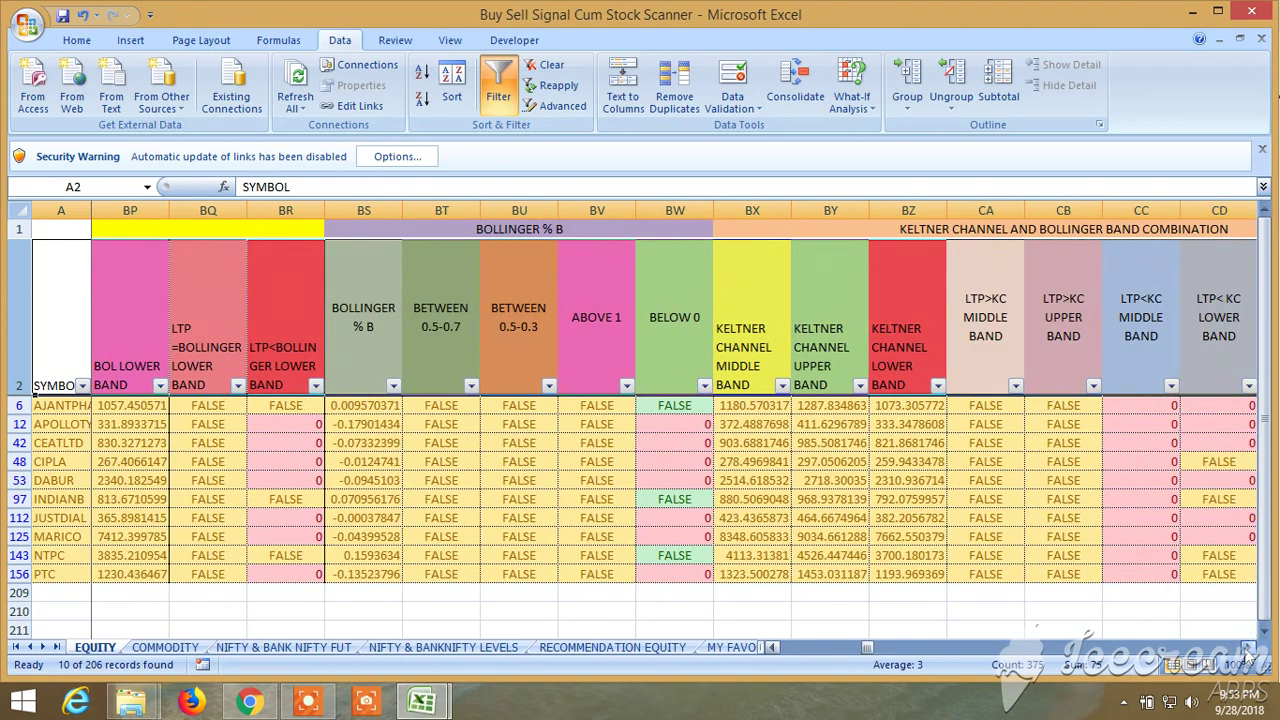
pyautogui.click(1248, 648)
pyautogui.click(1248, 648)
pyautogui.doubleClick(1248, 648)
pyautogui.doubleClick(1248, 648)
pyautogui.click(1248, 648)
pyautogui.click(1248, 648)
pyautogui.click(1248, 648)
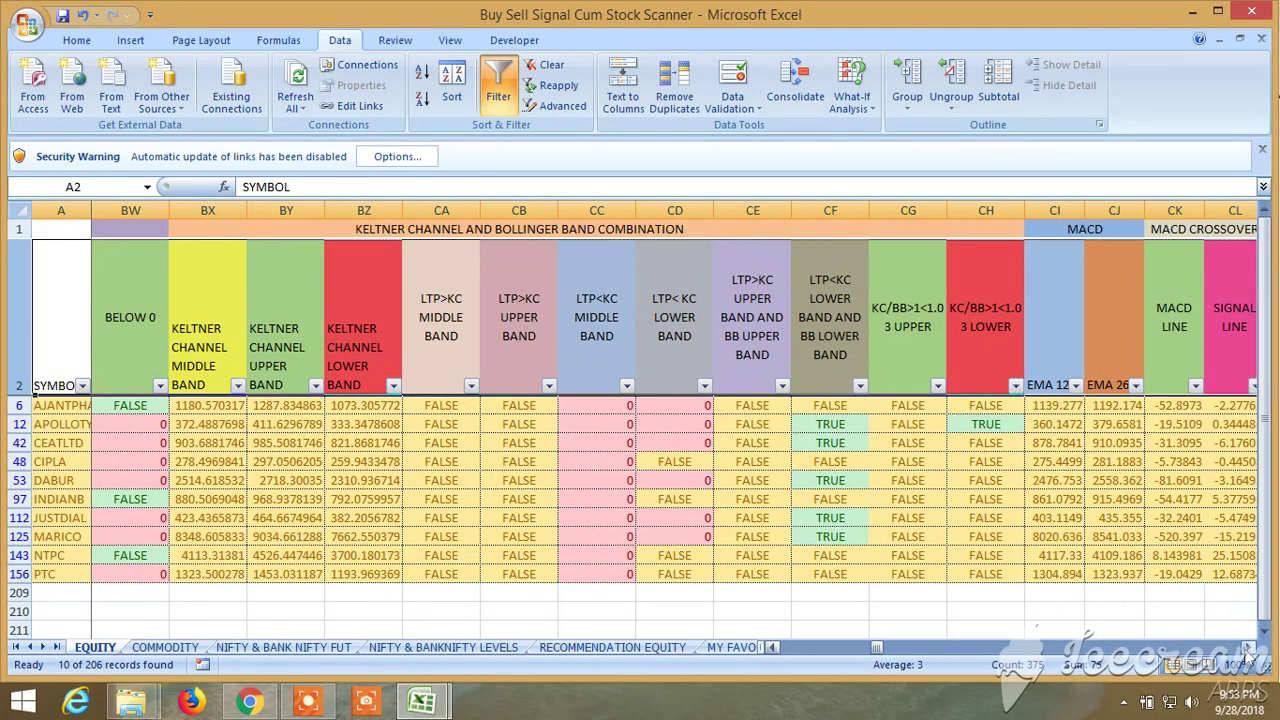
pyautogui.click(1248, 648)
pyautogui.click(1248, 648)
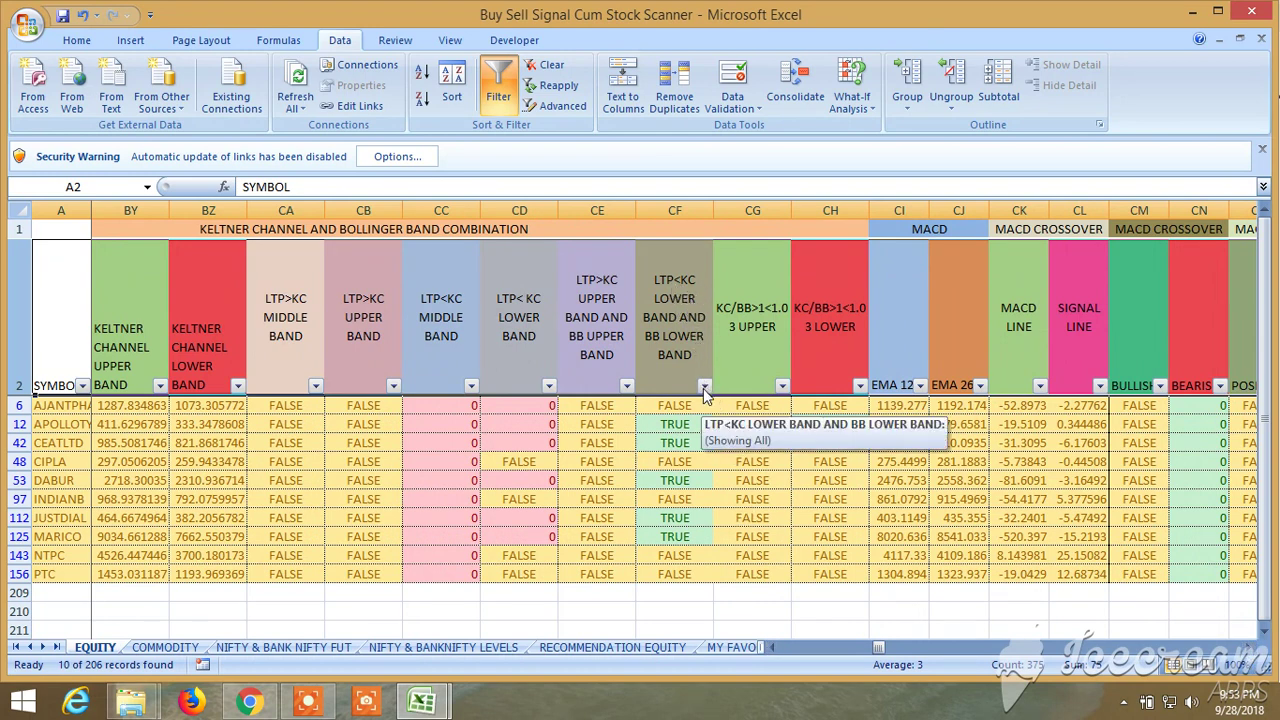
pyautogui.click(704, 386)
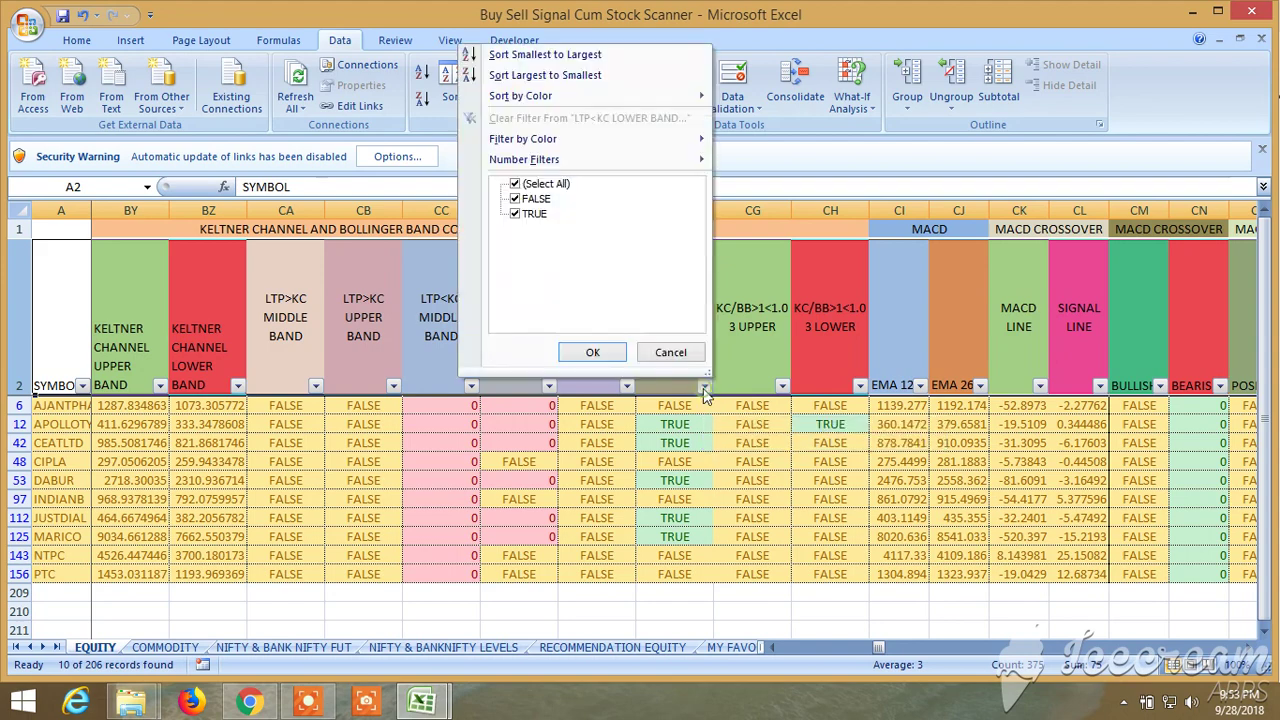
pyautogui.click(514, 199)
pyautogui.click(592, 352)
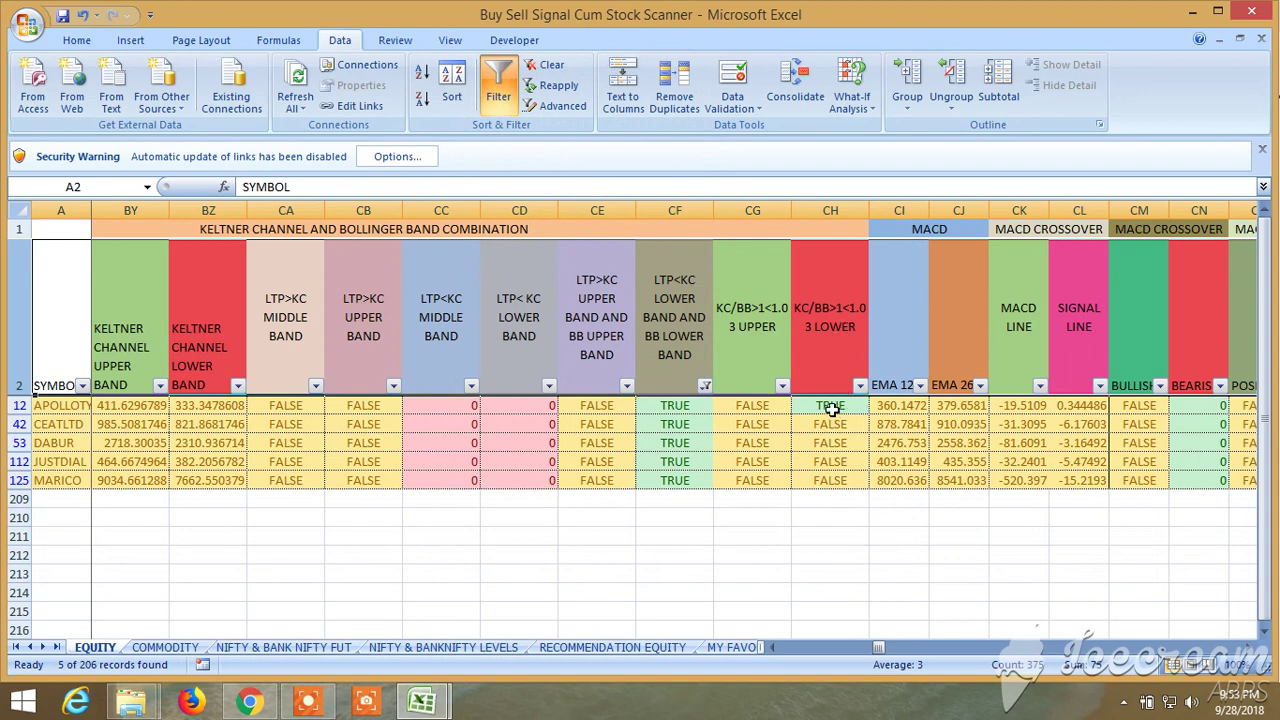
# - Examine the MACD, RSI, stochastic, oscillator, weighted close and Super Trend columns for the remaining stocks
pyautogui.click(1248, 648)
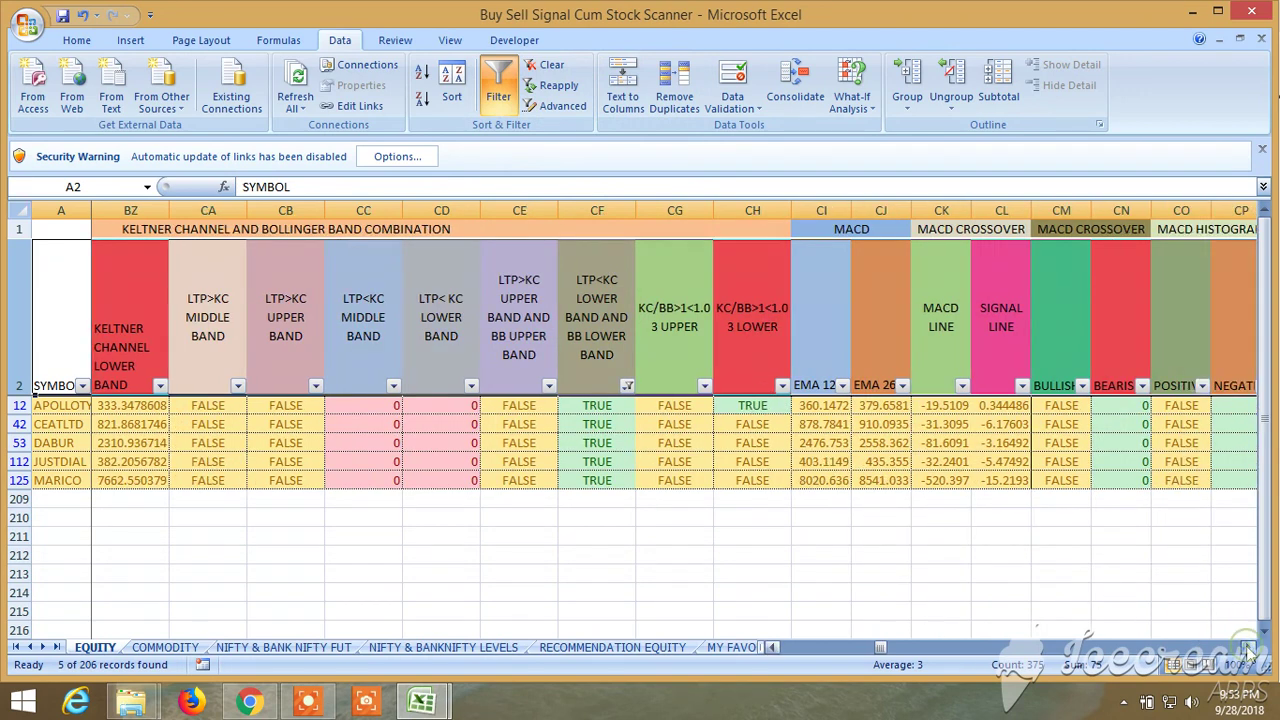
pyautogui.click(1248, 648)
pyautogui.click(1248, 648)
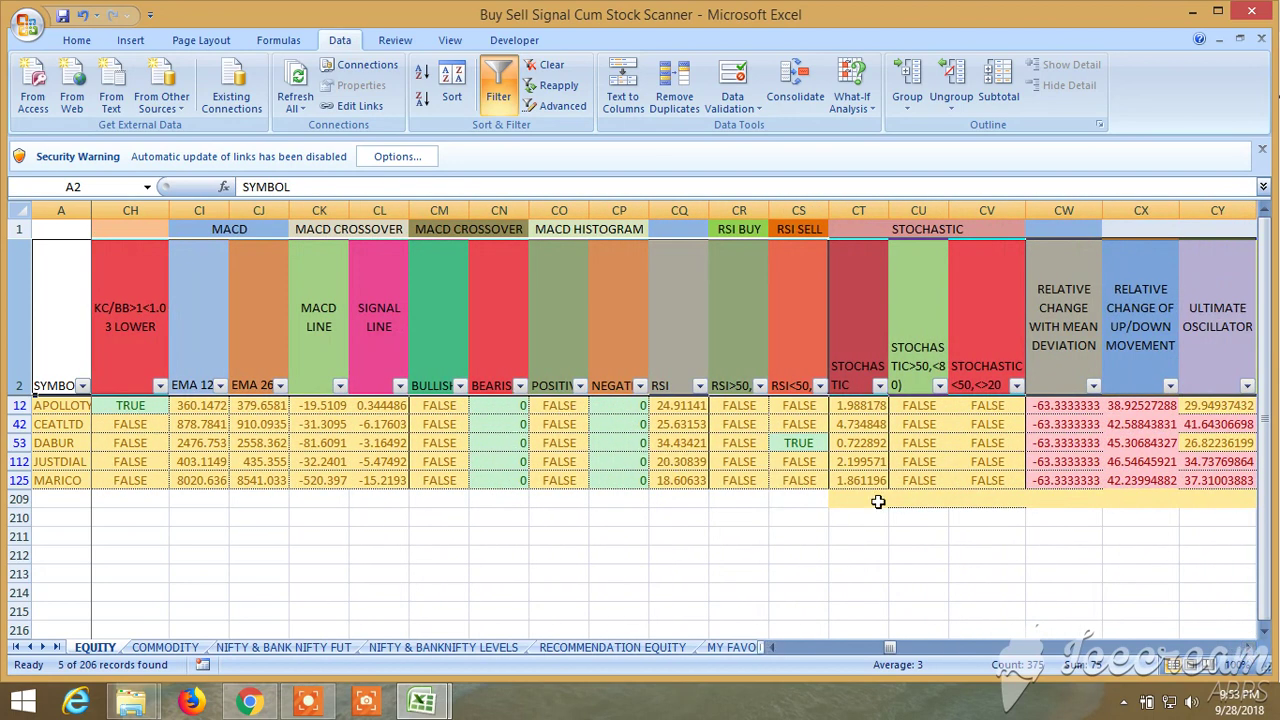
pyautogui.click(1250, 647)
pyautogui.click(1250, 647)
pyautogui.click(1250, 647)
pyautogui.click(1250, 647)
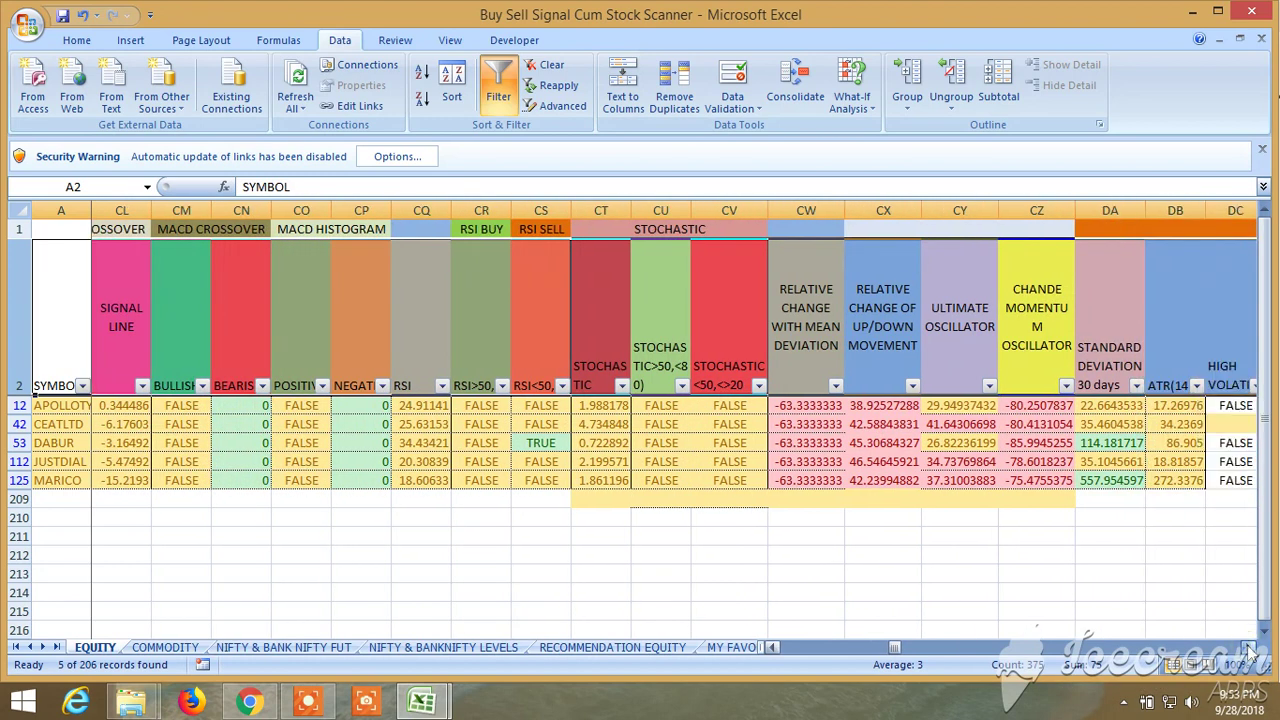
pyautogui.click(1250, 647)
pyautogui.click(1250, 647)
pyautogui.click(1250, 647)
pyautogui.click(1250, 647)
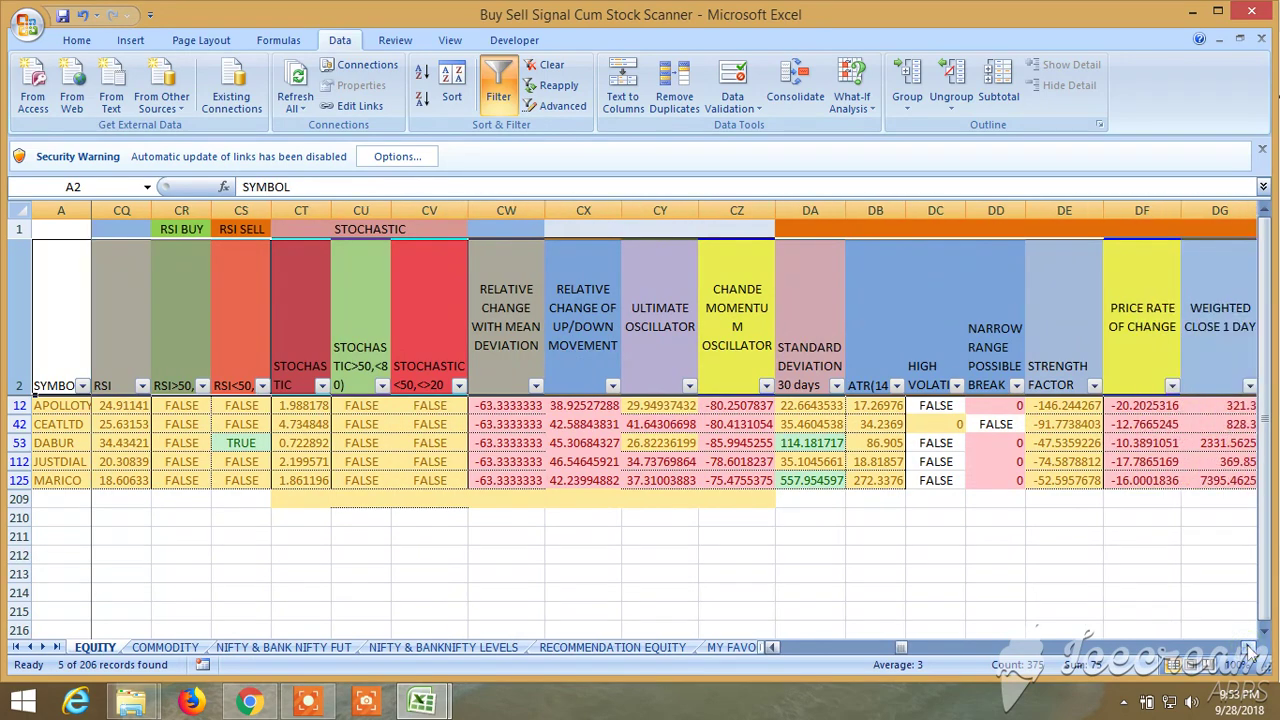
pyautogui.click(1250, 647)
pyautogui.click(1250, 647)
pyautogui.click(1250, 647)
pyautogui.click(1250, 647)
pyautogui.click(1250, 647)
pyautogui.click(1250, 647)
pyautogui.click(1250, 647)
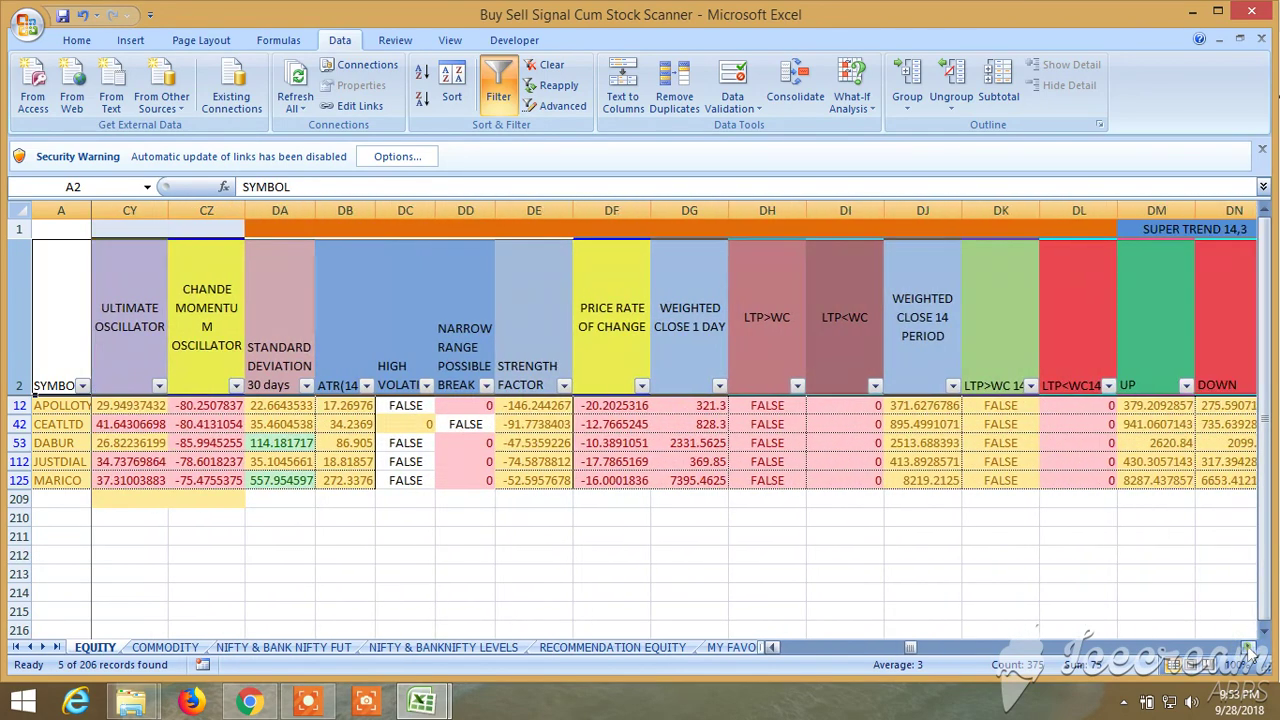
pyautogui.click(1250, 647)
pyautogui.click(1250, 647)
pyautogui.click(1250, 647)
pyautogui.click(1250, 647)
pyautogui.click(1250, 647)
pyautogui.click(1250, 647)
pyautogui.click(1250, 647)
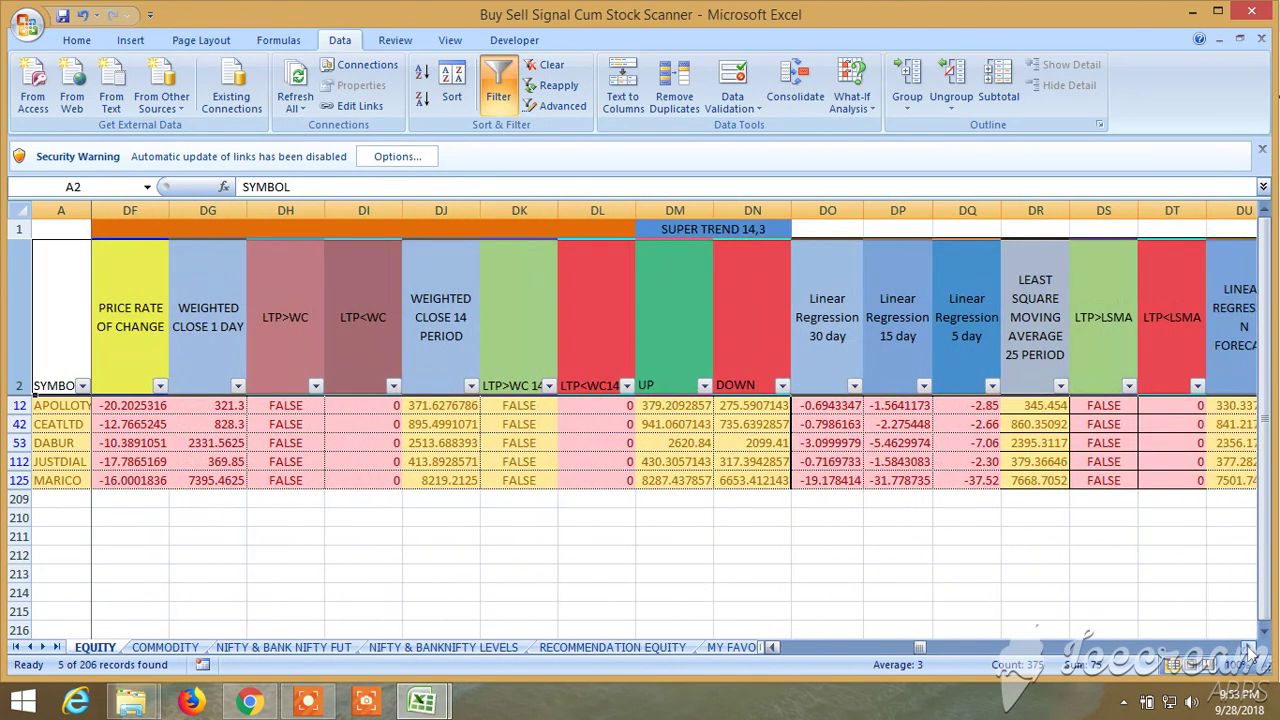
pyautogui.click(1250, 647)
pyautogui.click(1250, 647)
pyautogui.click(1250, 647)
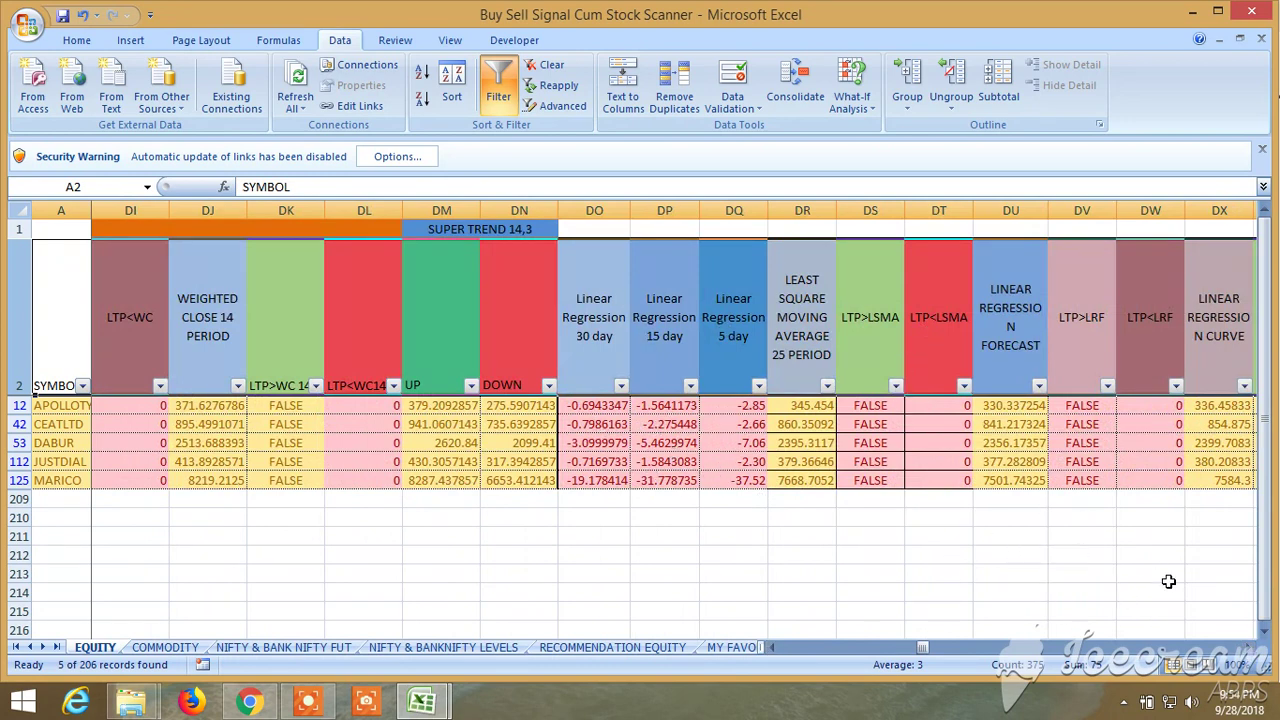
# - Examine the linear regression, Chandelier Exit, Ichimoku Cloud and intraday buy/sell level columns for the remaining stocks
pyautogui.click(1247, 648)
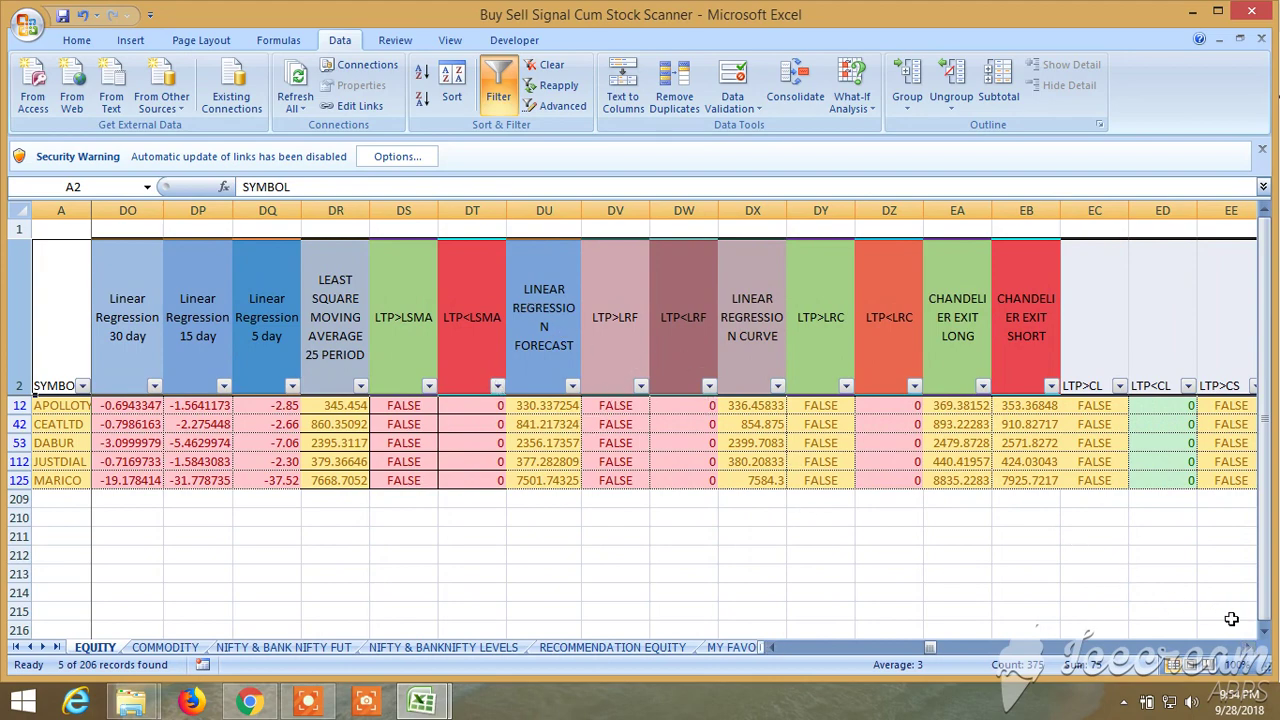
pyautogui.click(1248, 650)
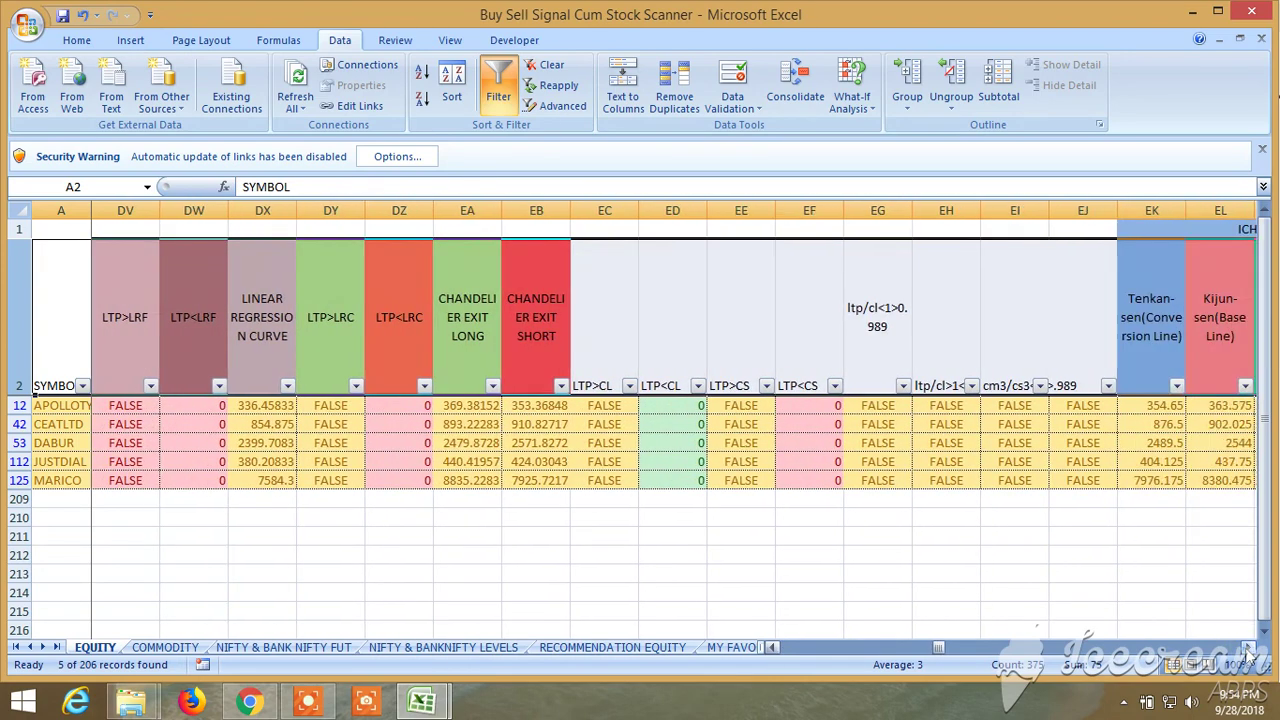
pyautogui.click(1248, 648)
pyautogui.click(1248, 648)
pyautogui.click(1248, 648)
pyautogui.click(1248, 648)
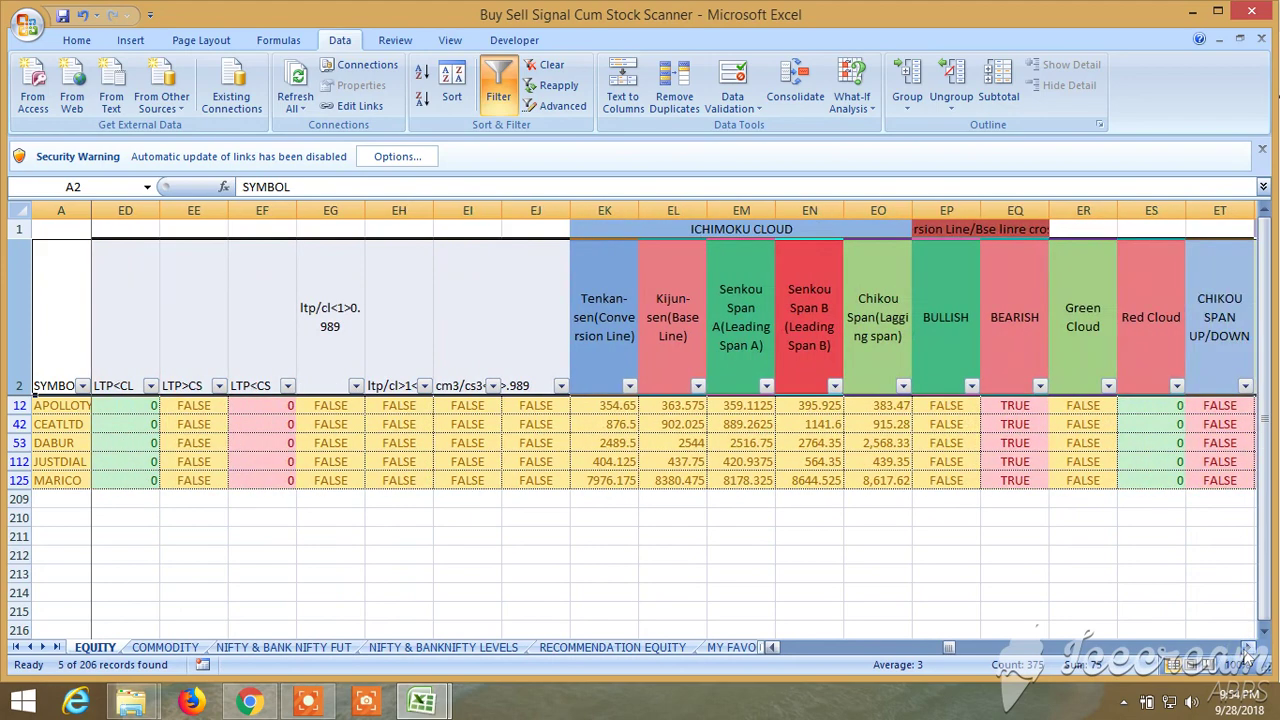
pyautogui.click(1248, 648)
pyautogui.click(1248, 648)
pyautogui.click(1248, 648)
pyautogui.click(1248, 648)
pyautogui.click(1248, 648)
pyautogui.click(1248, 648)
pyautogui.click(1248, 648)
pyautogui.click(1248, 648)
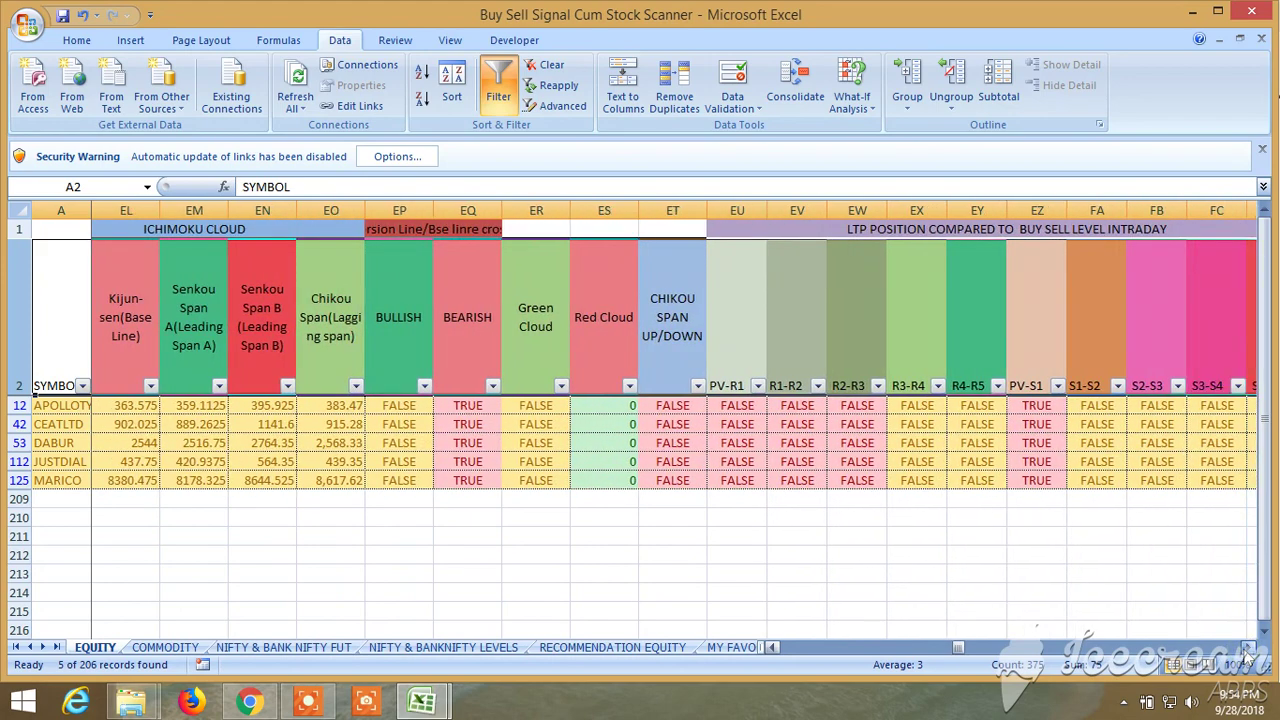
pyautogui.click(1248, 648)
pyautogui.click(1248, 648)
pyautogui.click(1248, 648)
pyautogui.click(1248, 648)
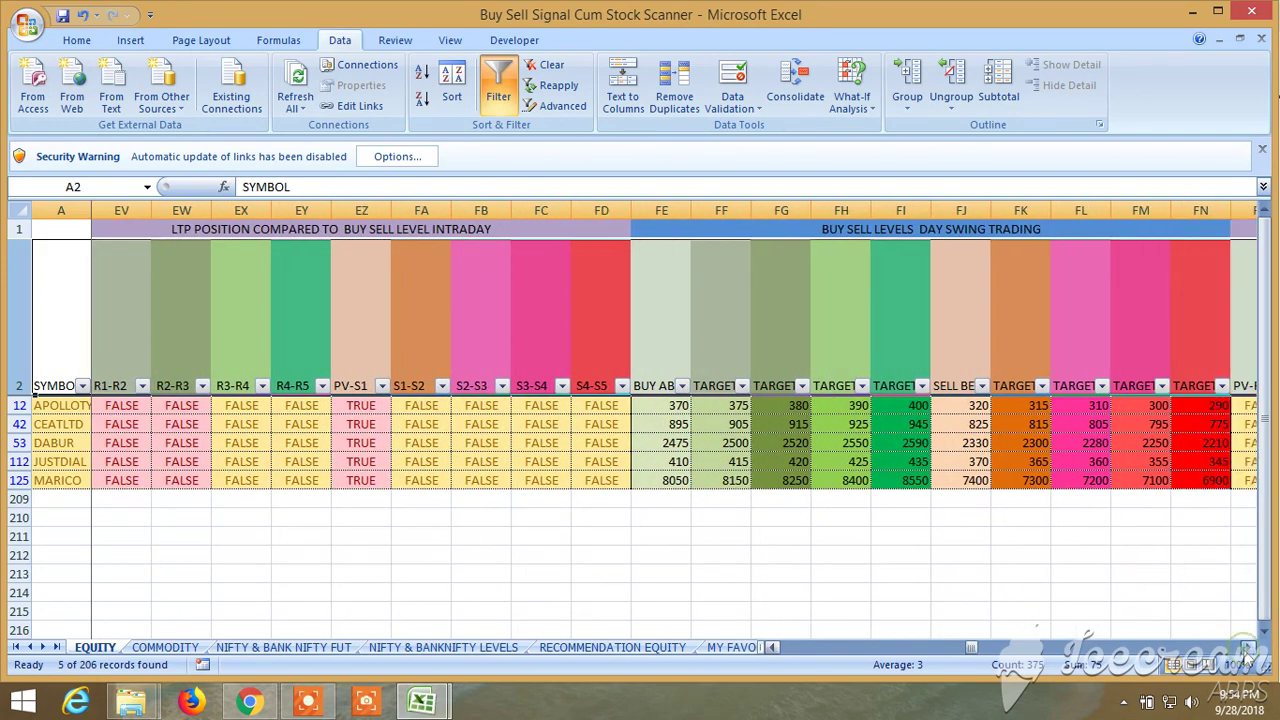
# - Filter the S2-S3 column under the positional trade ABOVE BELOW MA15 LTP position group to show only TRUE
pyautogui.click(1248, 648)
pyautogui.click(1248, 648)
pyautogui.click(1248, 648)
pyautogui.click(1248, 648)
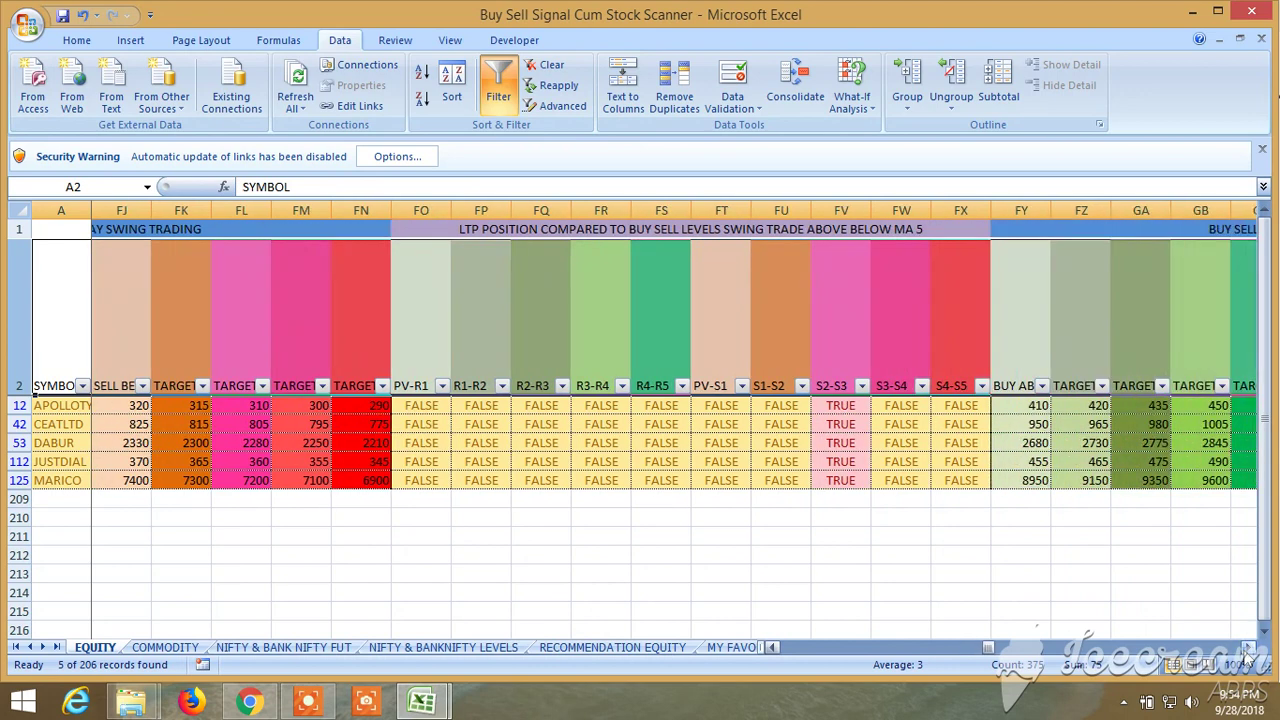
pyautogui.click(1248, 648)
pyautogui.click(1248, 648)
pyautogui.click(1248, 648)
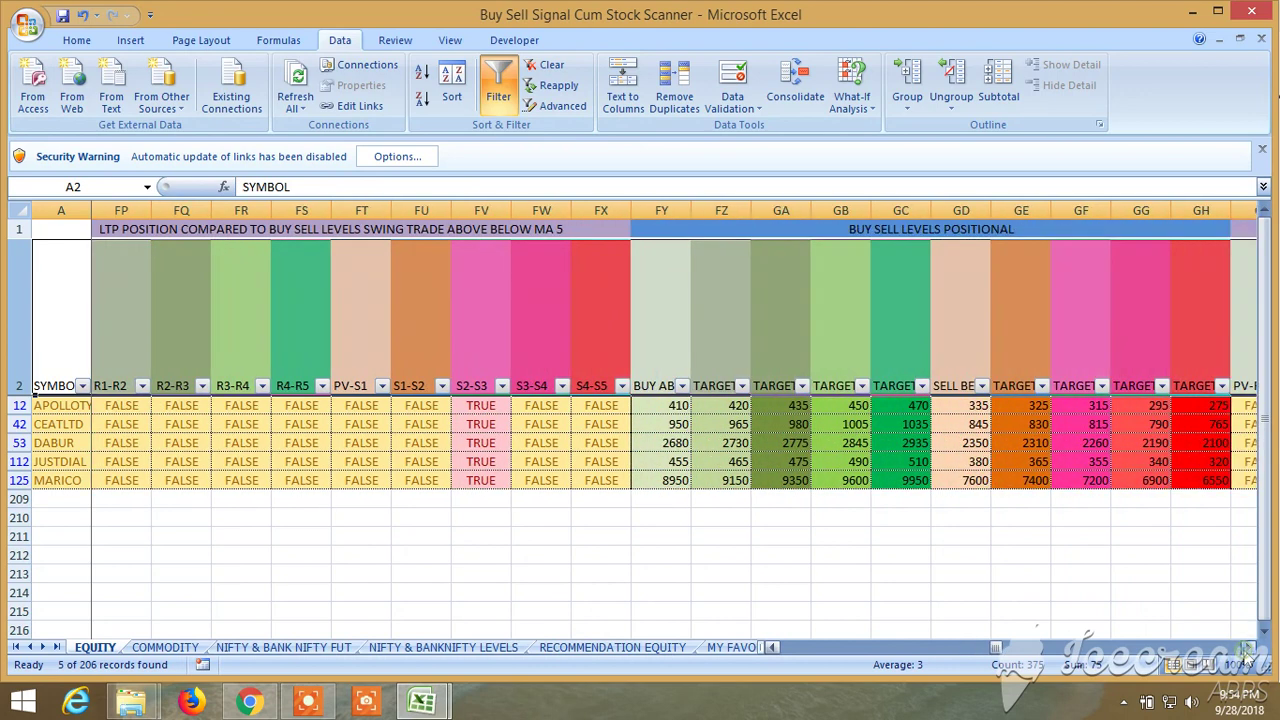
pyautogui.click(1248, 648)
pyautogui.click(1248, 648)
pyautogui.click(1248, 648)
pyautogui.click(1248, 648)
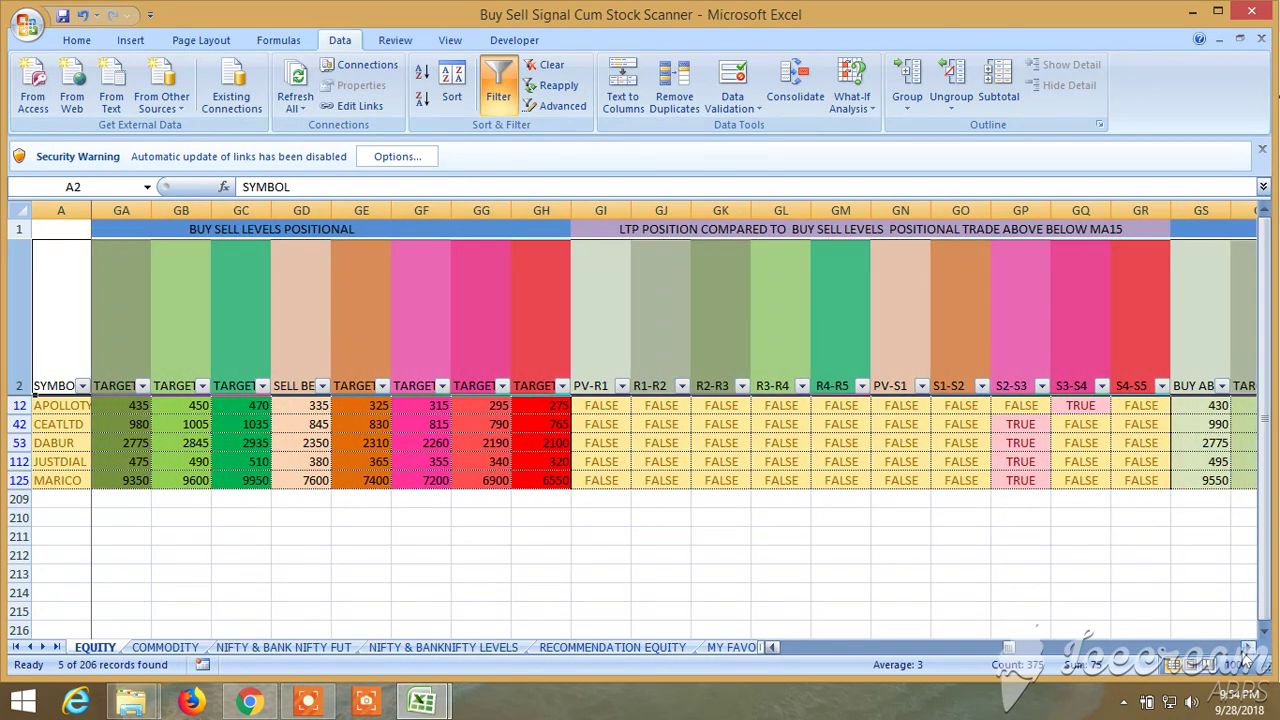
pyautogui.click(1248, 648)
pyautogui.click(1248, 648)
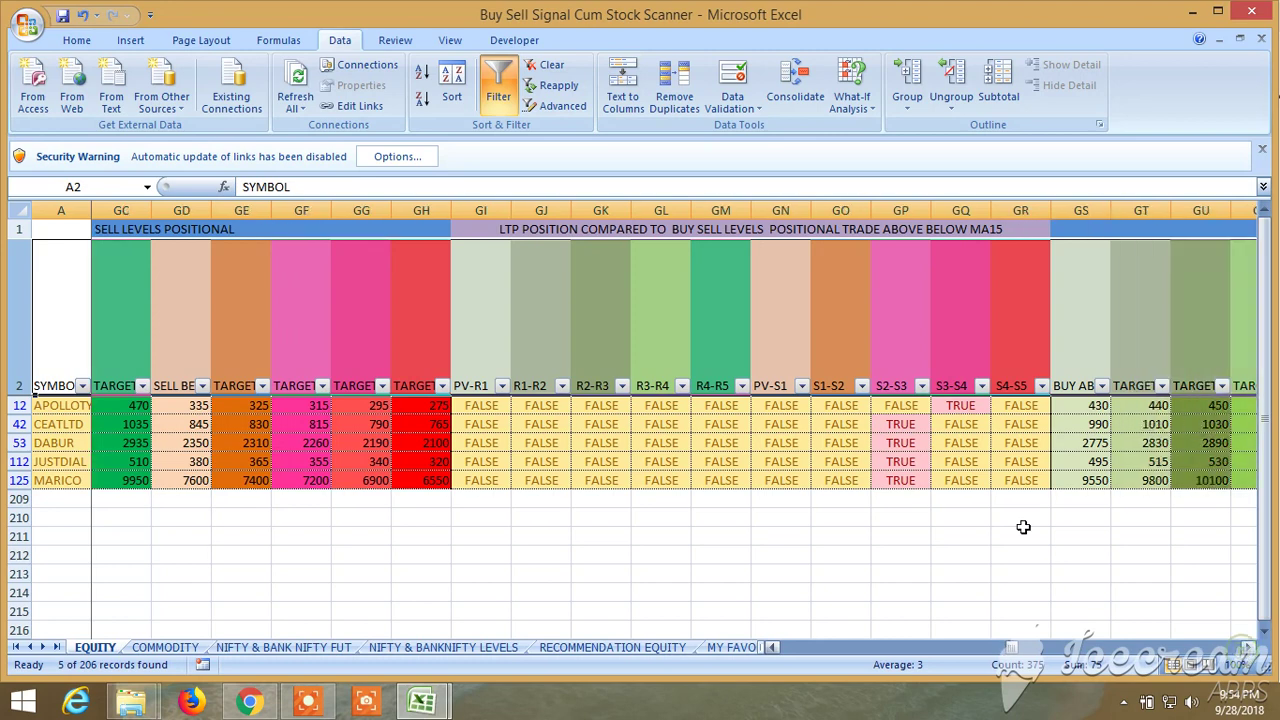
pyautogui.click(921, 387)
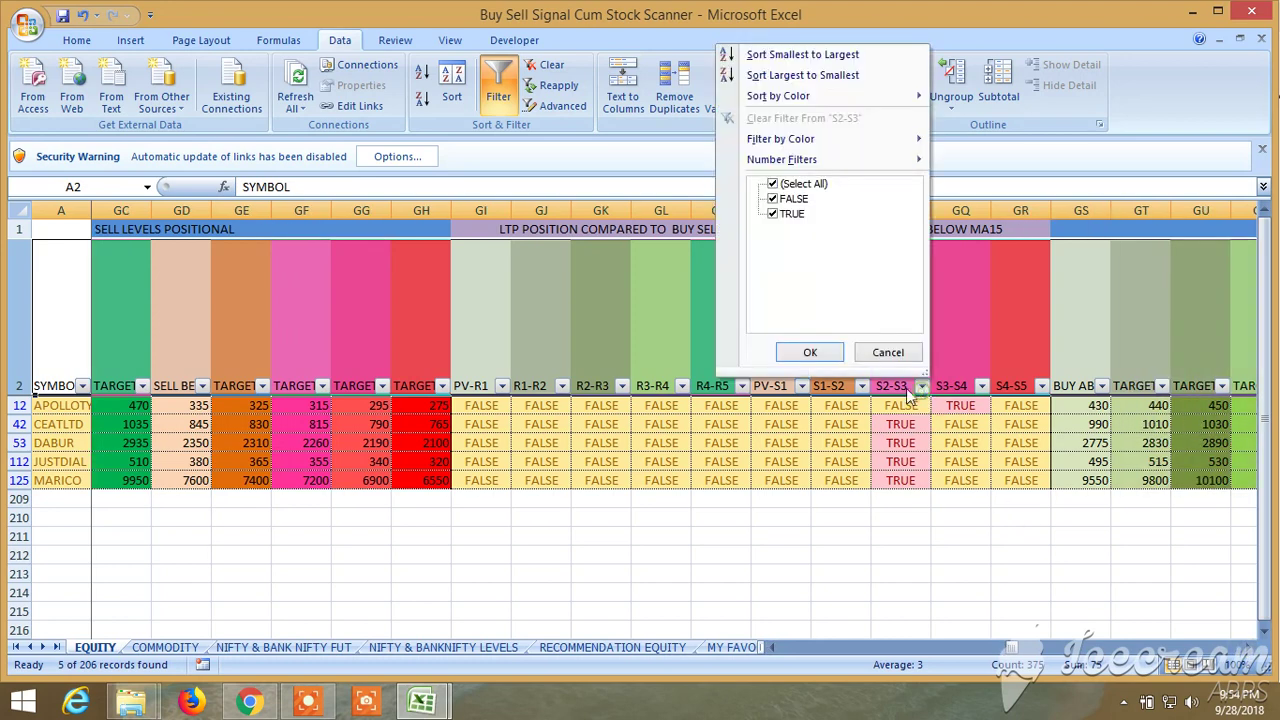
pyautogui.click(772, 198)
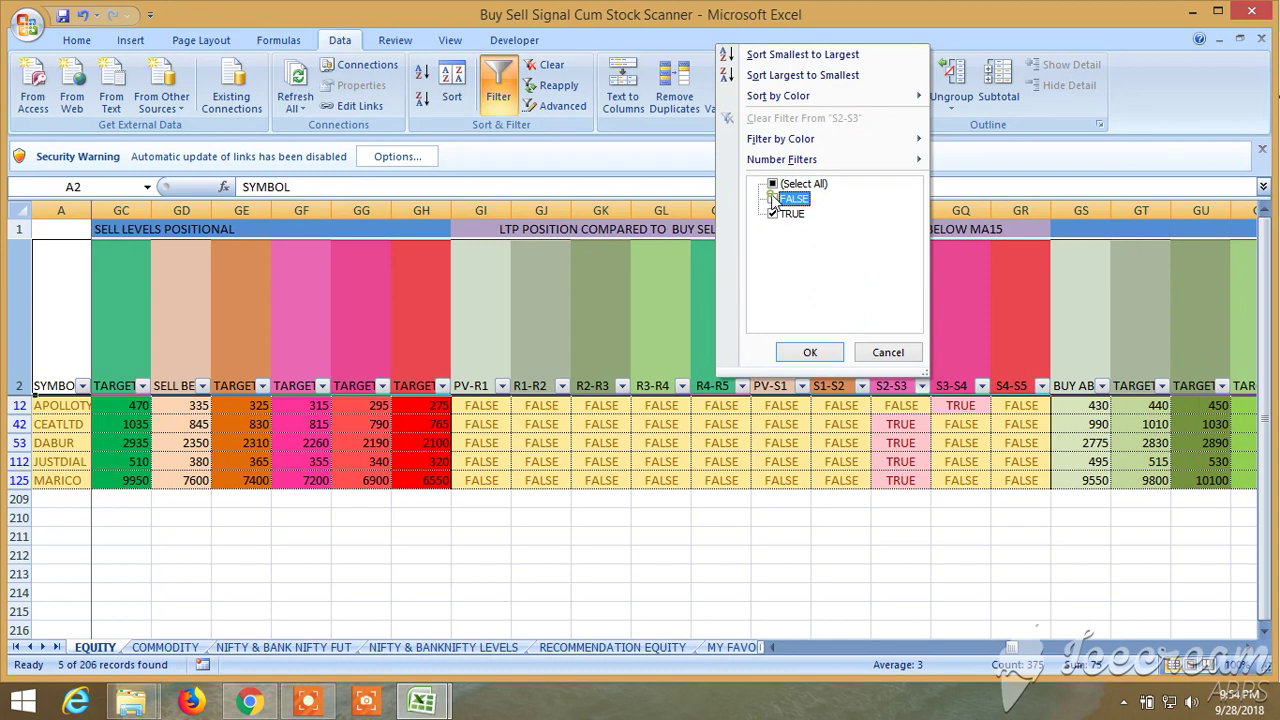
pyautogui.click(812, 354)
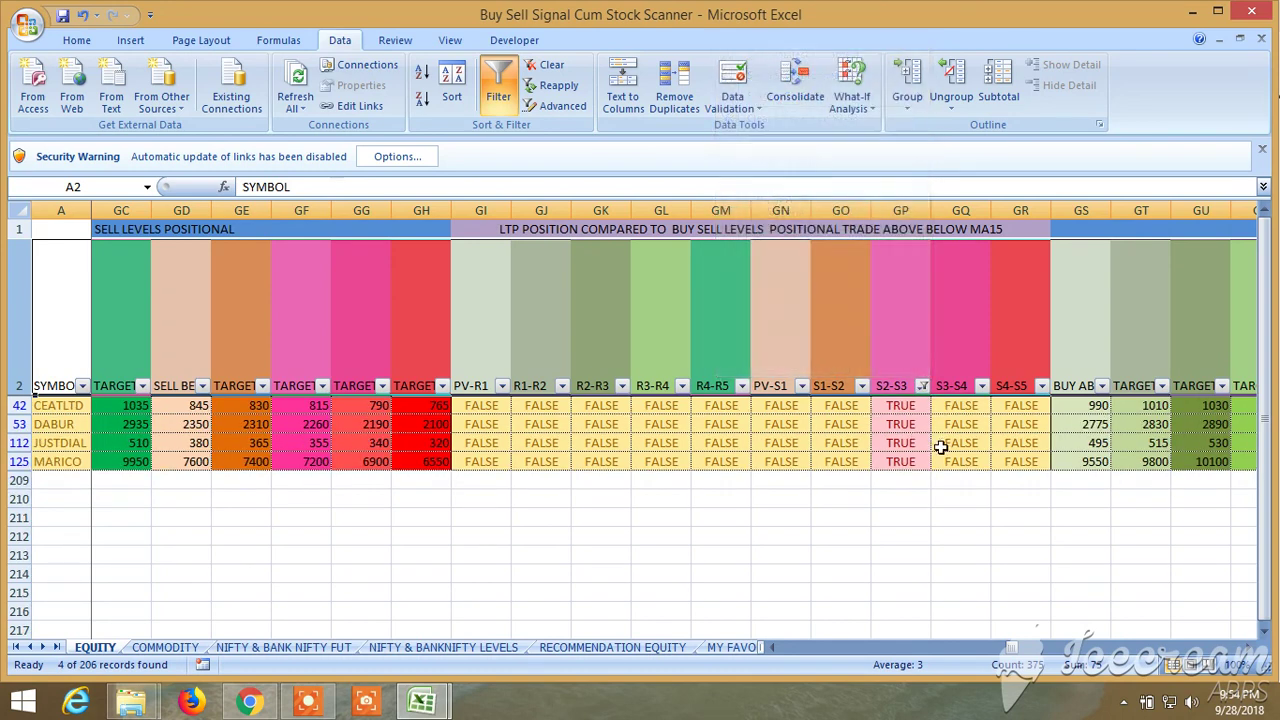
# - Examine the short-term and long-term buy/sell level, LTP position and near/new high-low columns for the remaining stocks
pyautogui.click(1249, 648)
pyautogui.click(1249, 648)
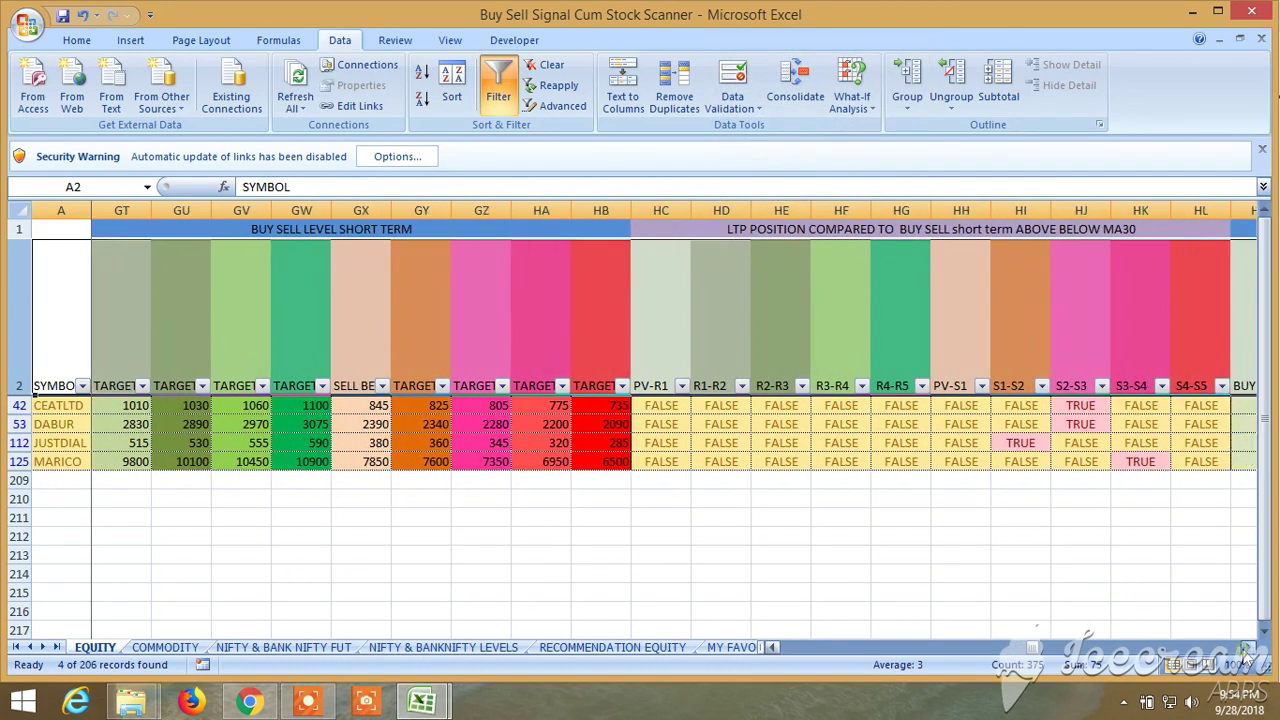
pyautogui.click(1249, 648)
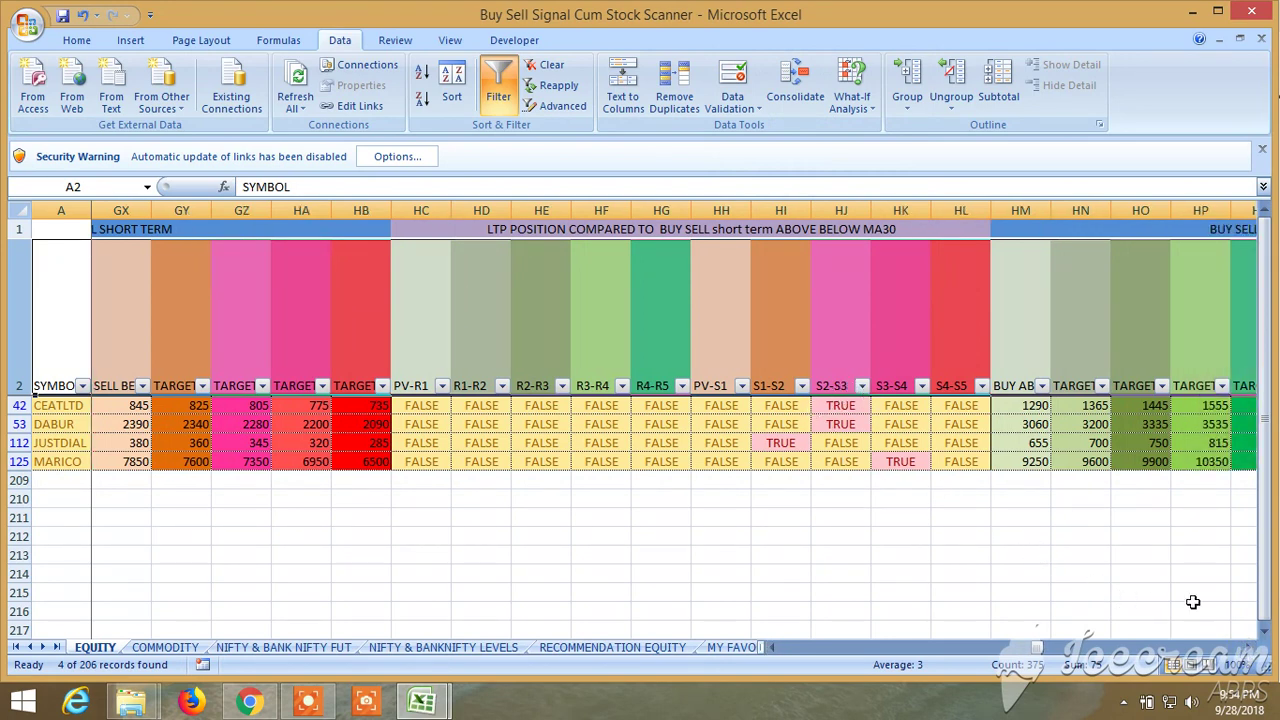
pyautogui.hscroll(11, 1247, 649)
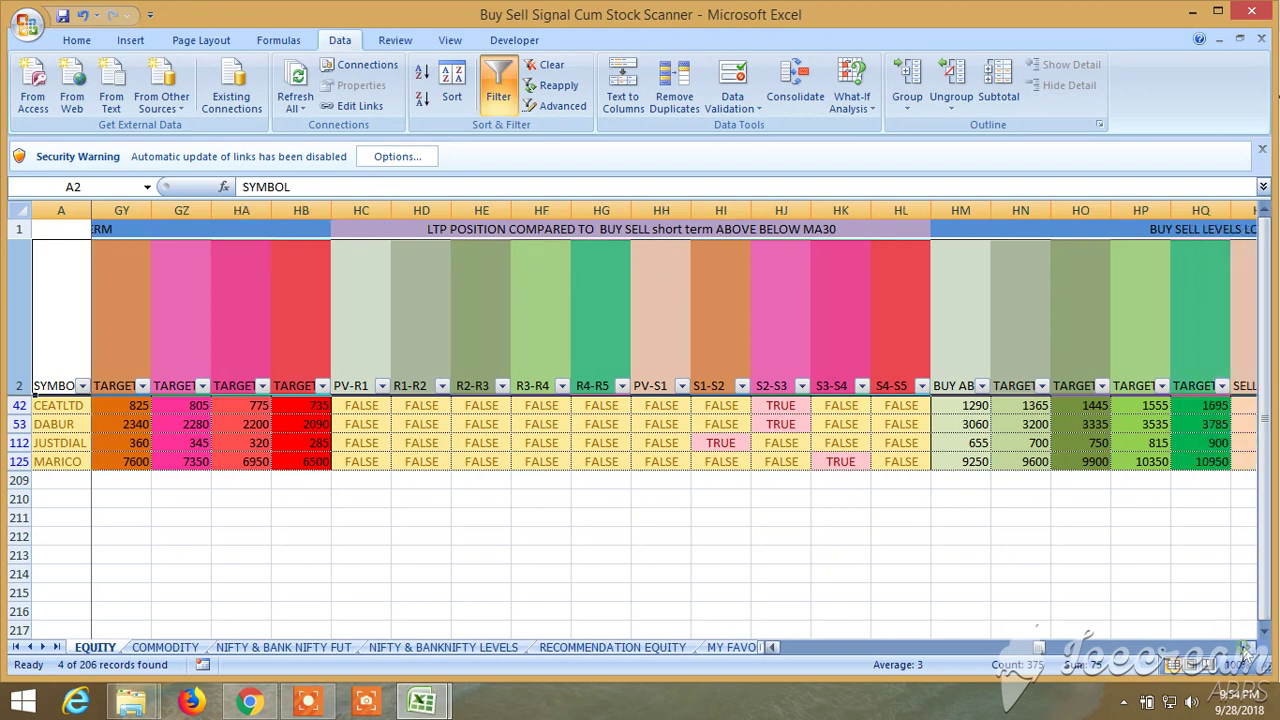
pyautogui.hscroll(14, 1247, 649)
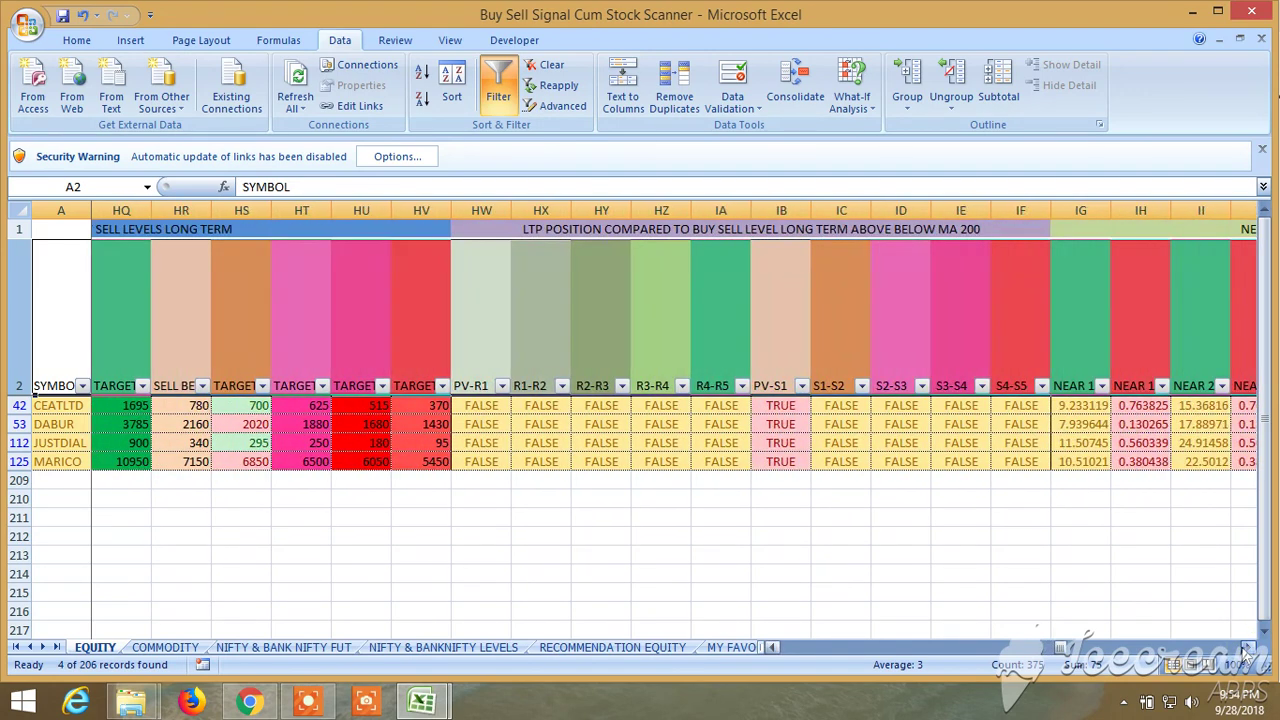
pyautogui.hscroll(9, 1245, 650)
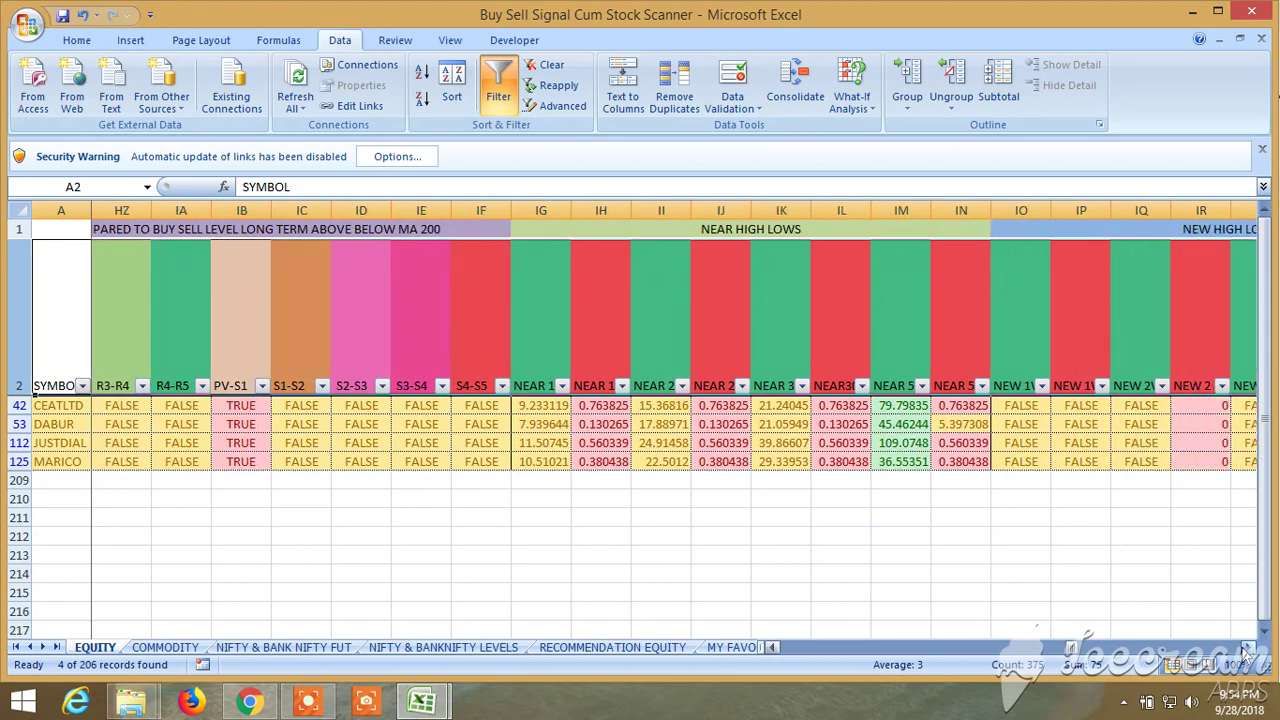
pyautogui.hscroll(9, 1245, 650)
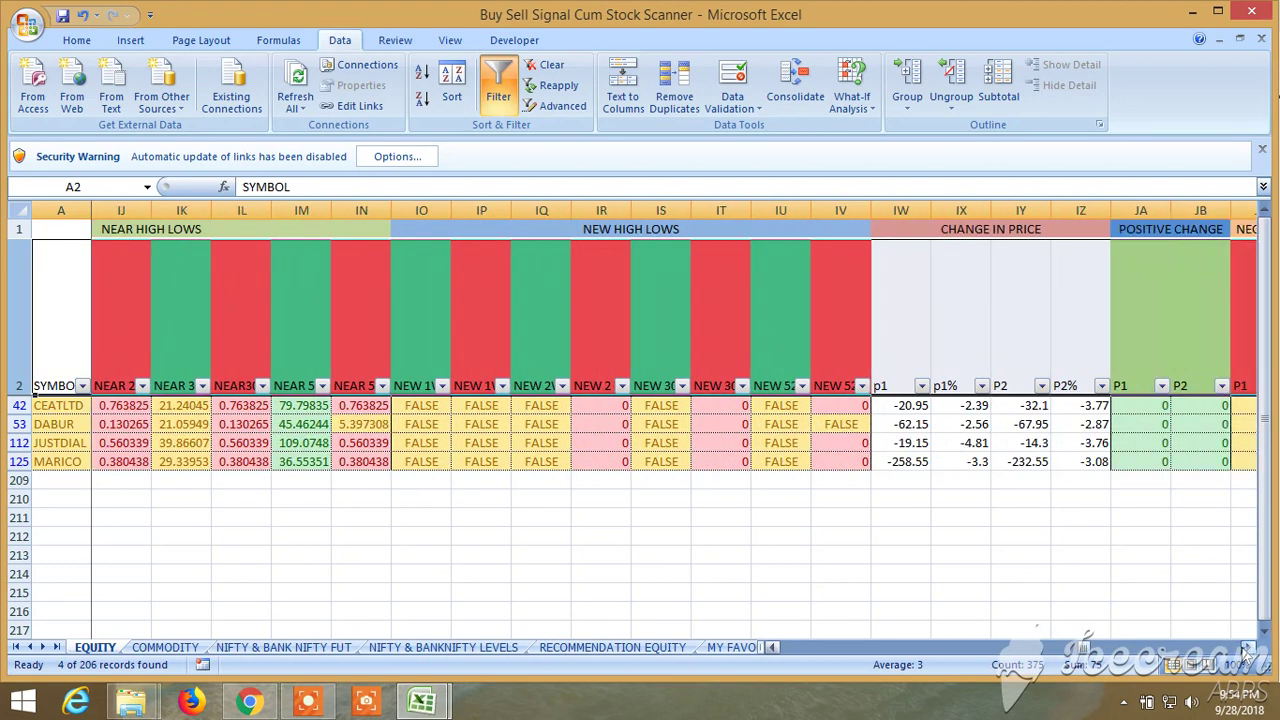
# - Examine the price change, volume, volatility, open interest and delivery percentage columns for the remaining stocks
pyautogui.hscroll(2, 1245, 650)
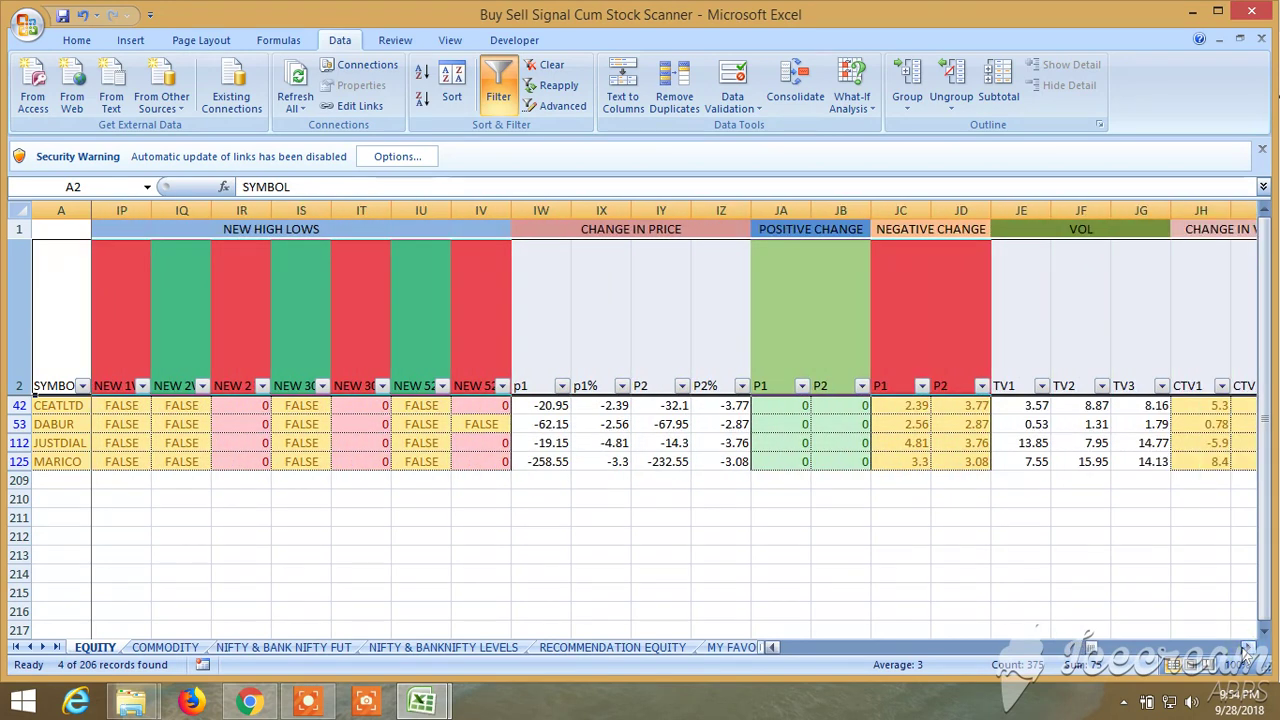
pyautogui.hscroll(1, 1245, 650)
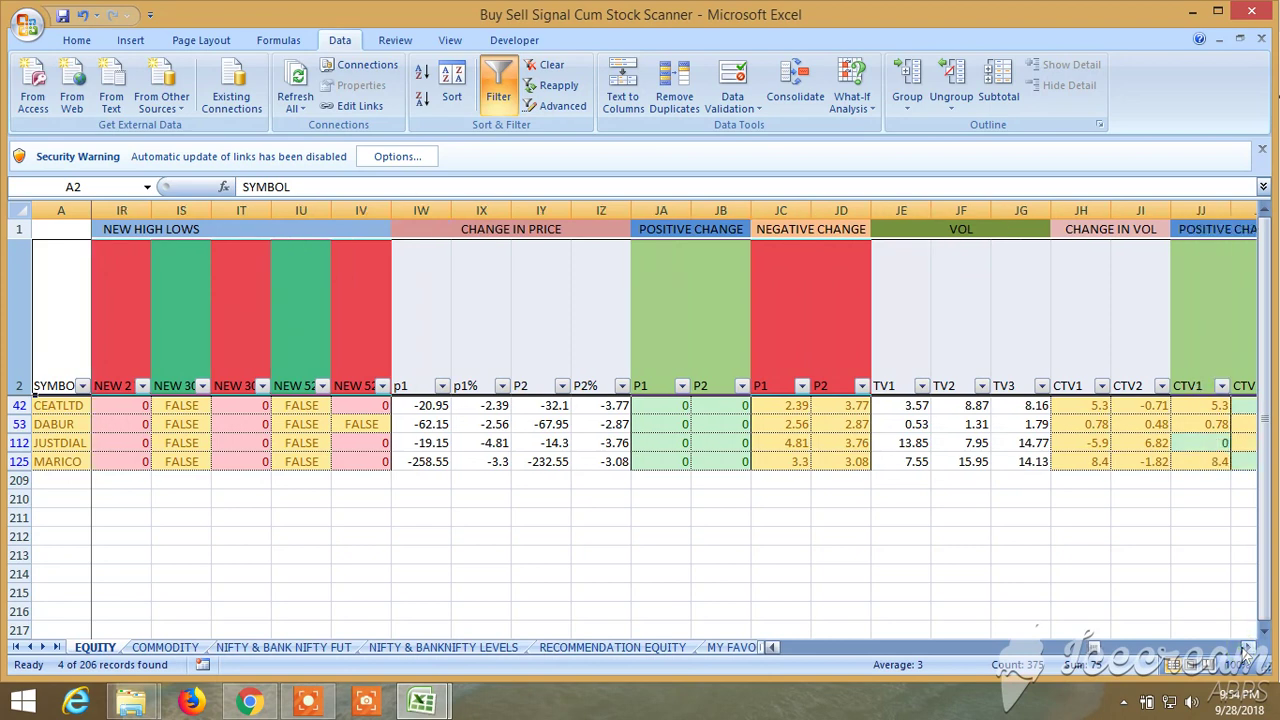
pyautogui.hscroll(2, 1245, 650)
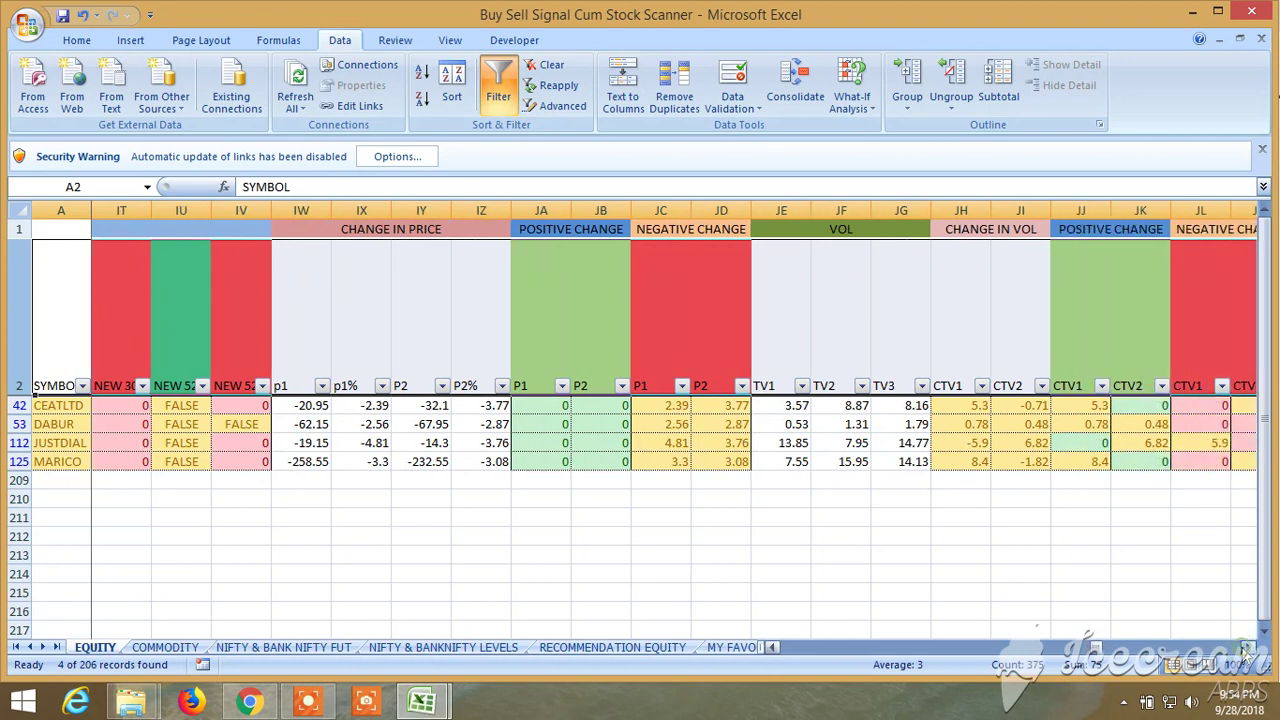
pyautogui.hscroll(4, 1246, 650)
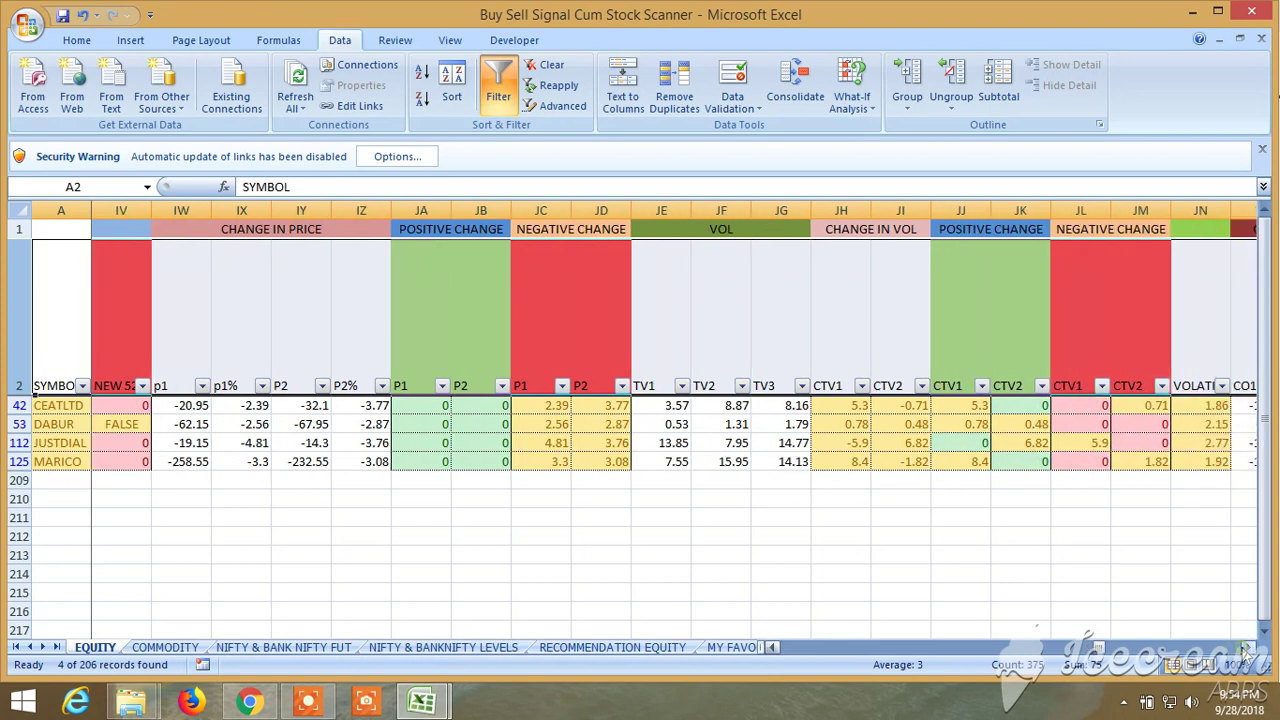
pyautogui.hscroll(4, 1246, 650)
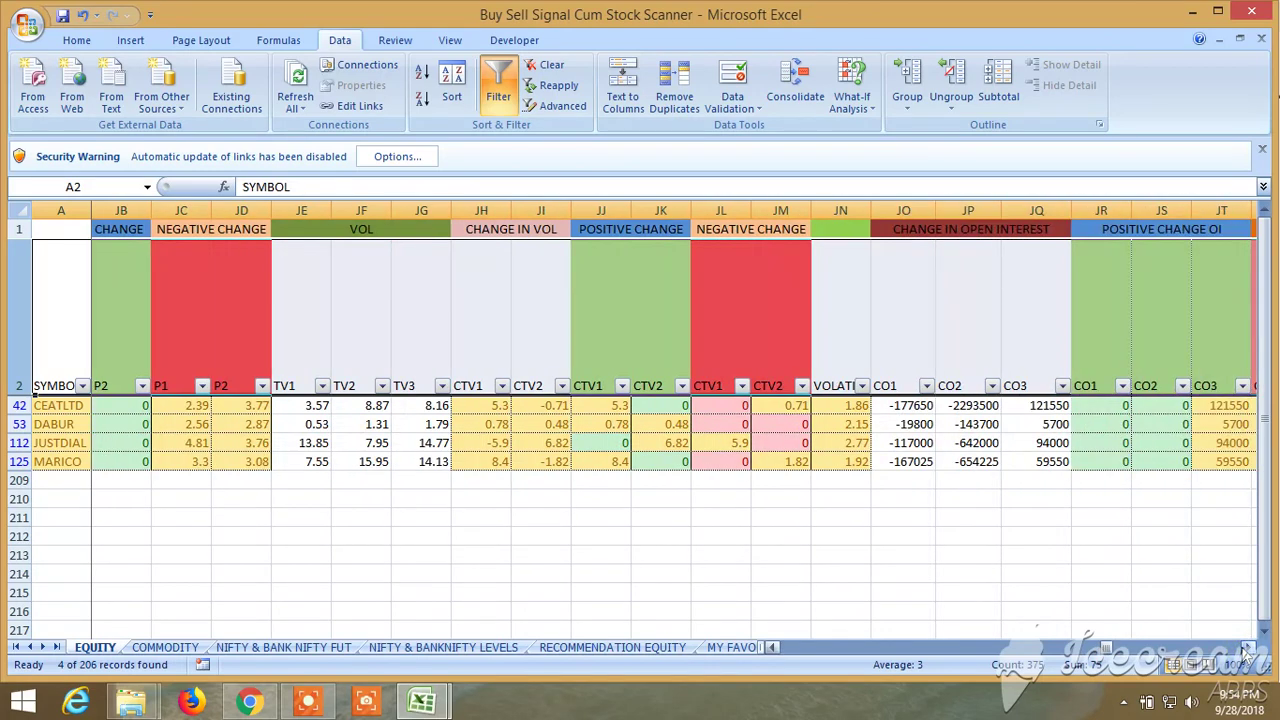
pyautogui.hscroll(6, 1246, 650)
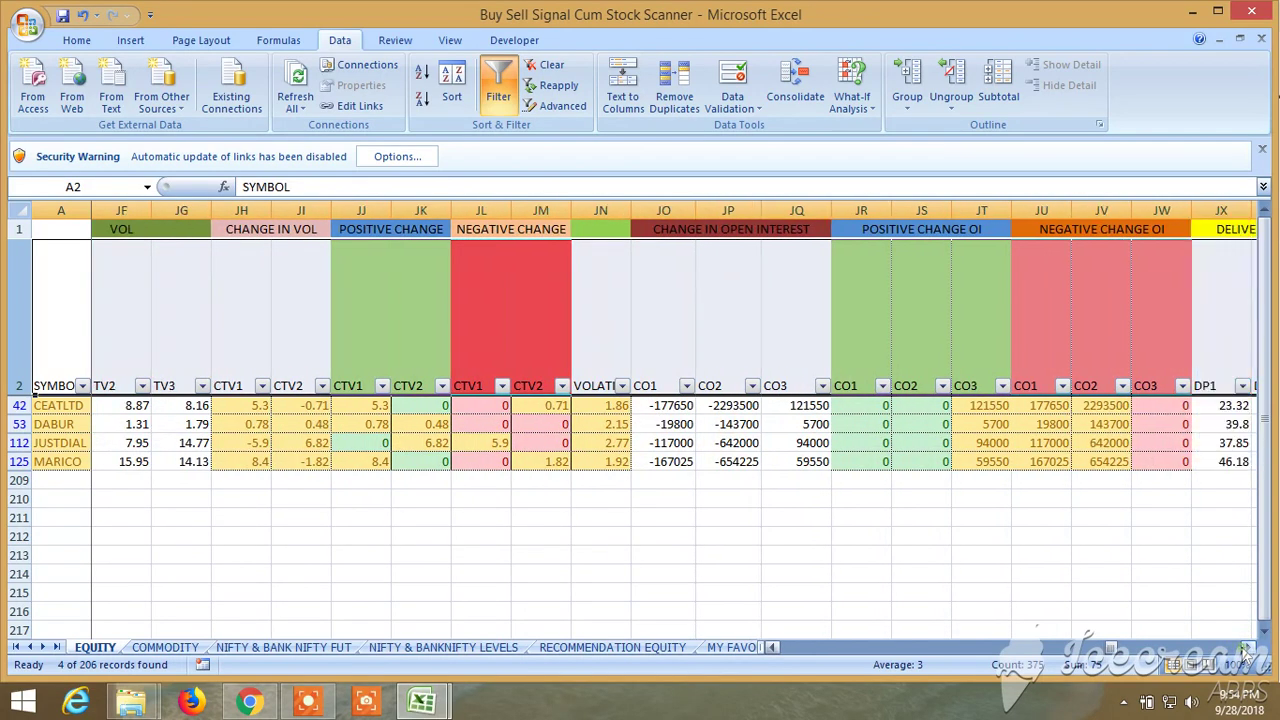
pyautogui.hscroll(6, 1246, 650)
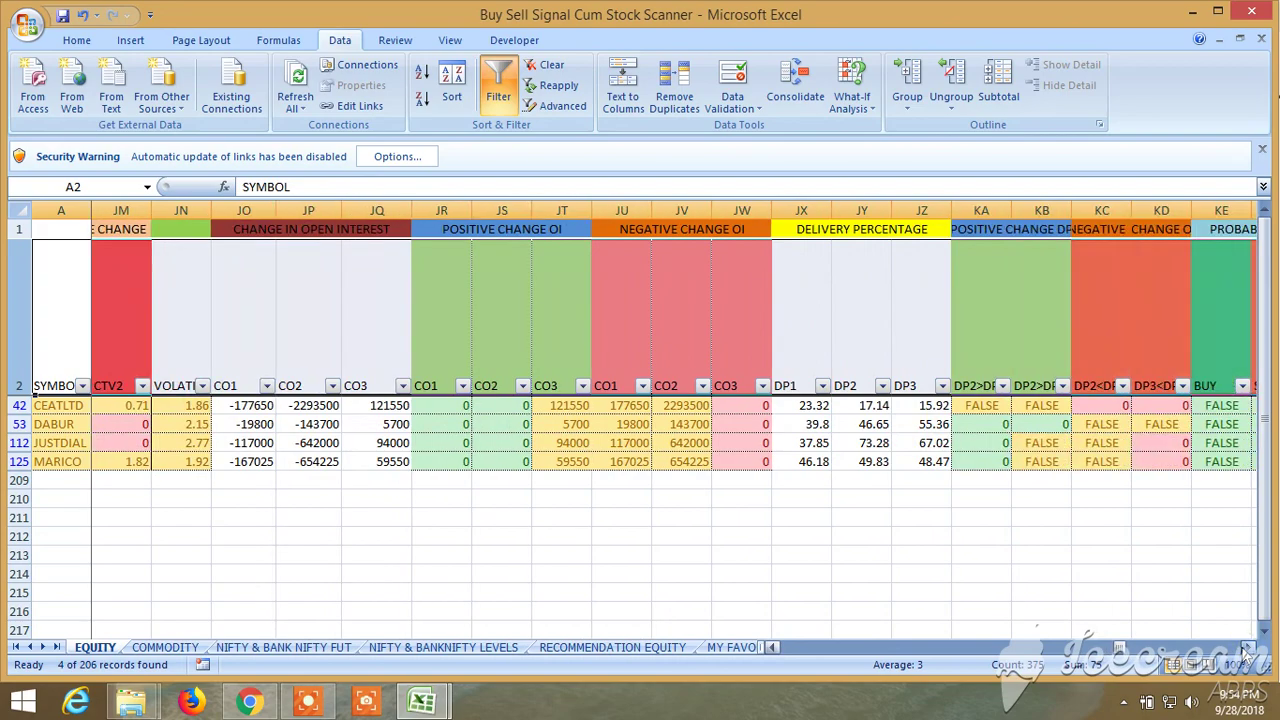
# - Review the intraday levels and last prices at the sheet's start, plus the NEW BUY SELL LEVEL 1 and LEVEL 2 INTRADAY columns
pyautogui.moveTo(1128, 650); pyautogui.dragTo(723, 640)
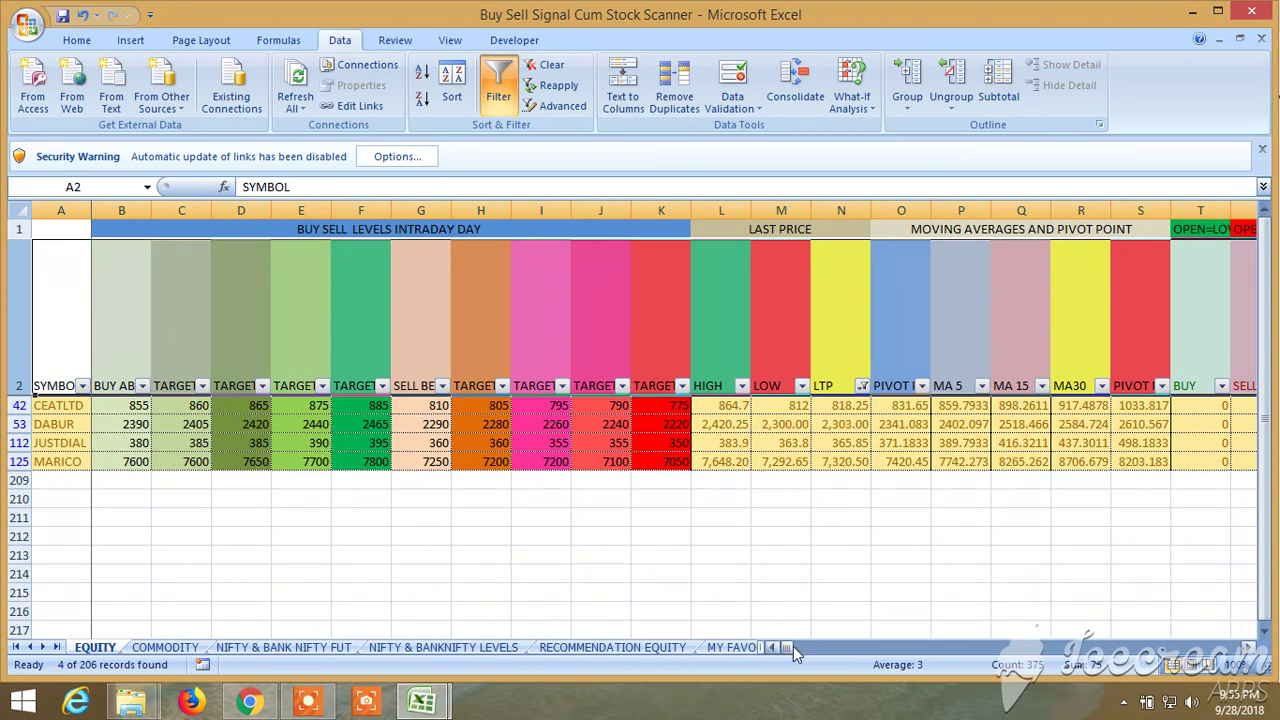
pyautogui.moveTo(793, 646); pyautogui.dragTo(1171, 646)
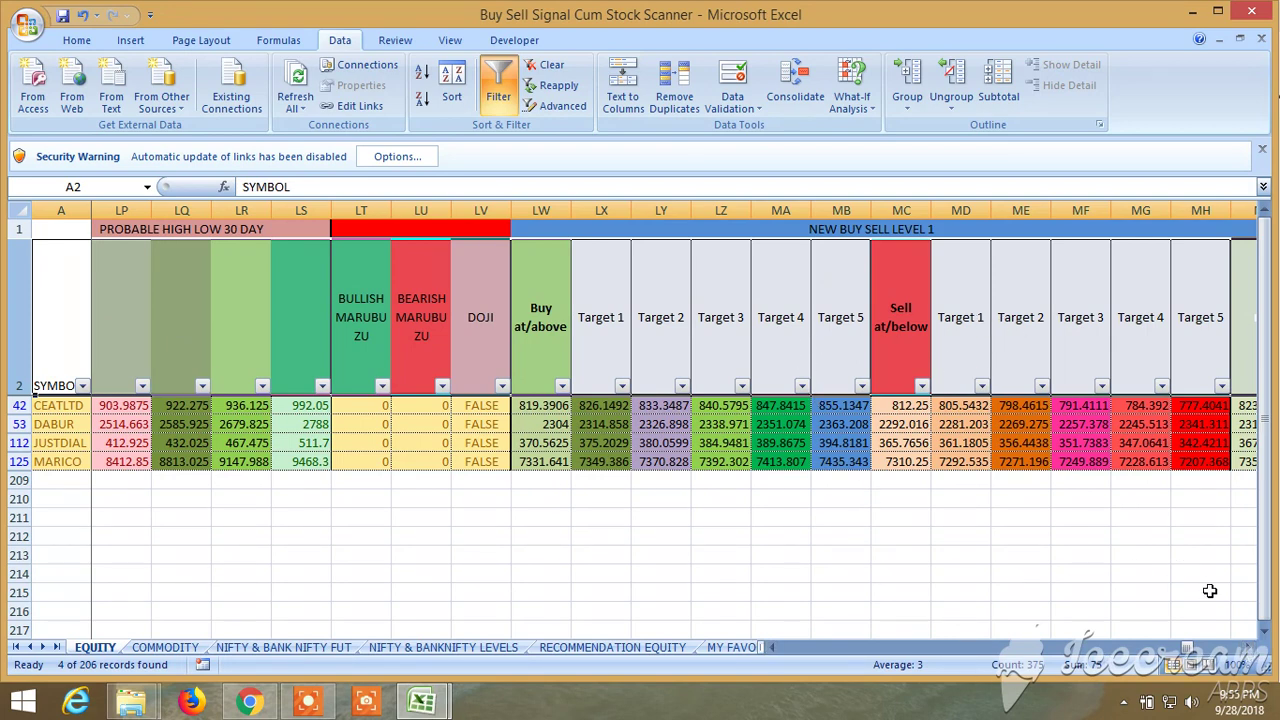
pyautogui.moveTo(1250, 650); pyautogui.dragTo(1249, 650)
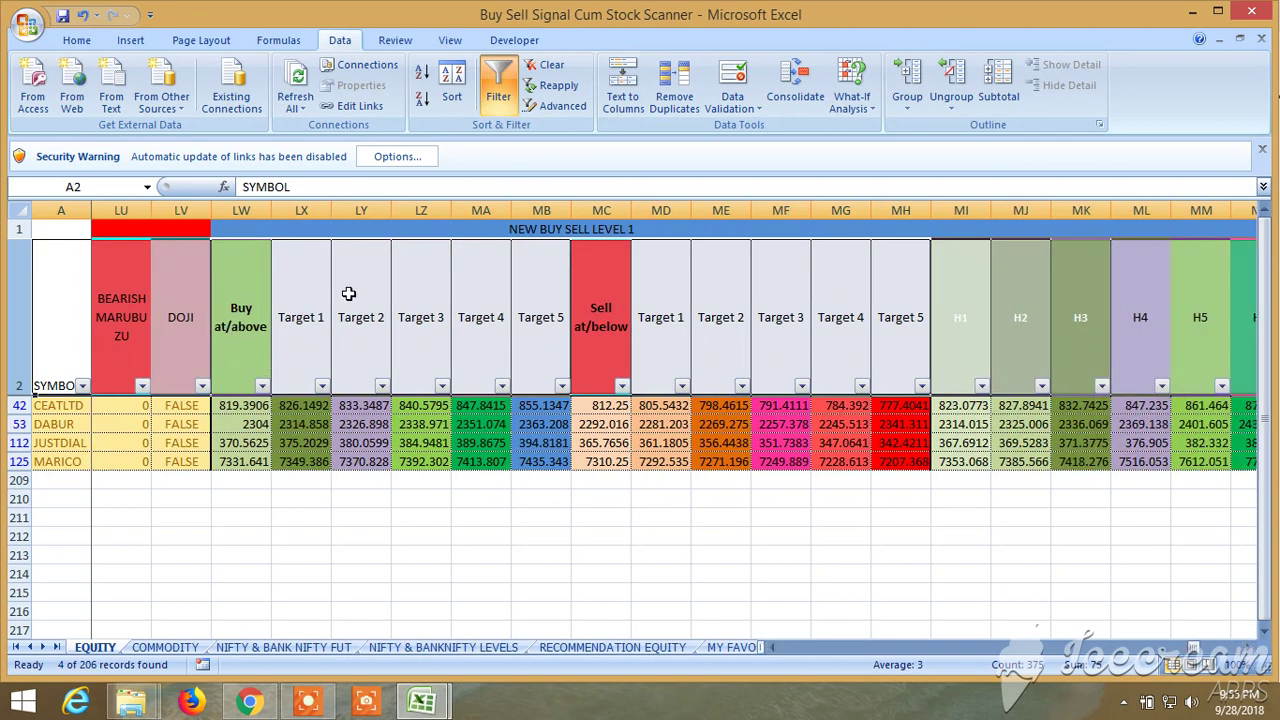
pyautogui.click(1246, 649)
pyautogui.moveTo(1246, 650); pyautogui.dragTo(1246, 650)
pyautogui.click(1246, 649)
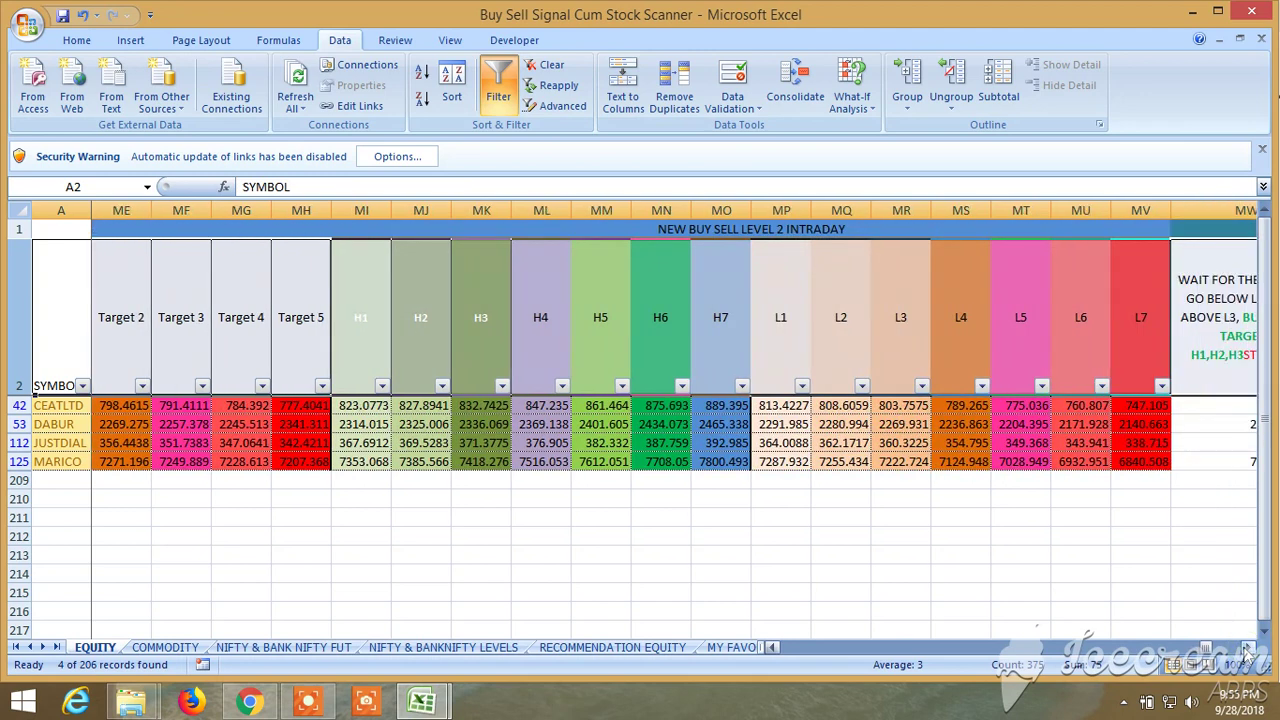
pyautogui.click(1246, 650)
pyautogui.moveTo(1246, 650); pyautogui.dragTo(1197, 666)
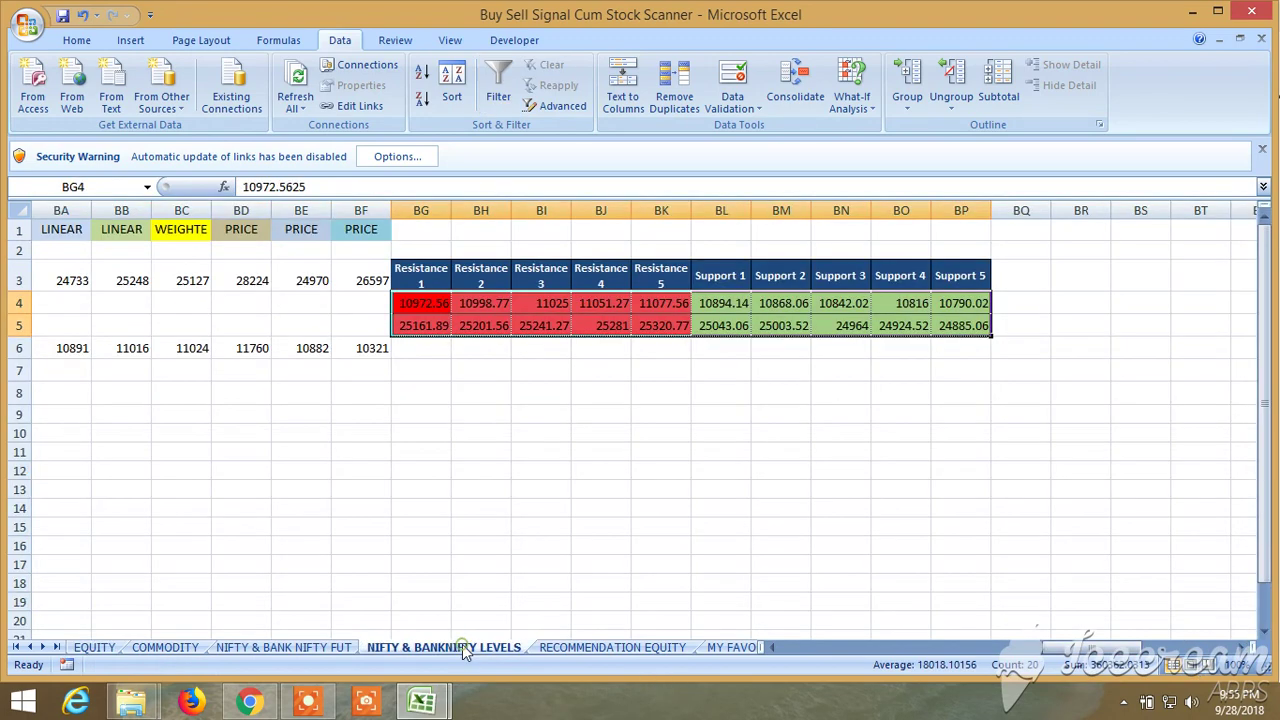
# - Open the NIFTY & BANKNIFTY LEVELS sheet and view its Fibonacci and conventional pivot level columns
pyautogui.click(462, 647)
pyautogui.moveTo(1055, 650); pyautogui.dragTo(783, 655)
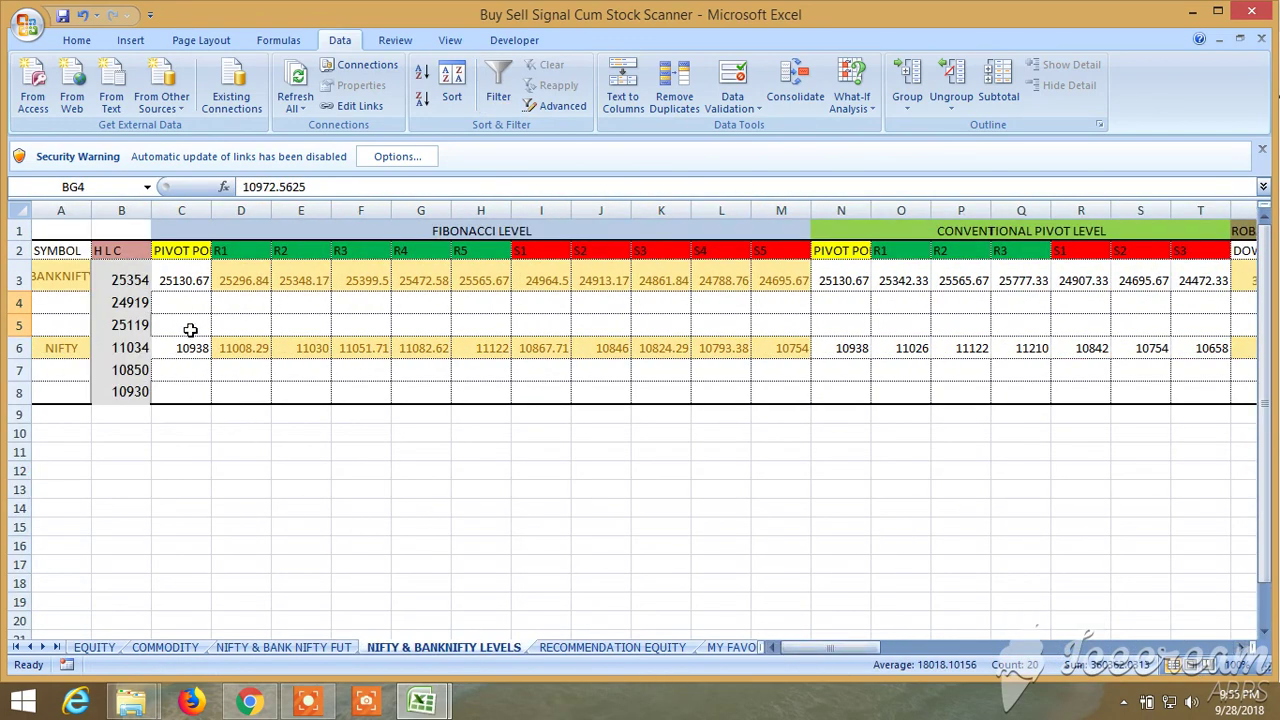